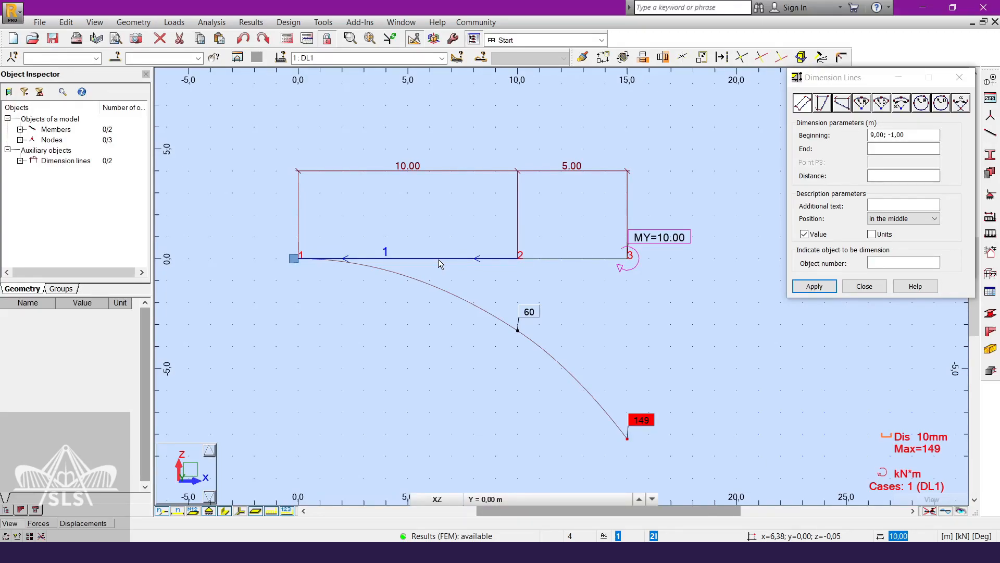
# - Start a new 2D frame project, discarding the changes to 002.rtd, and return to selection mode
pyautogui.moveTo(583, 313)
pyautogui.mouseDown(button='middle')
pyautogui.moveTo(623, 311)
pyautogui.moveTo(586, 308)
pyautogui.mouseUp(button='middle')
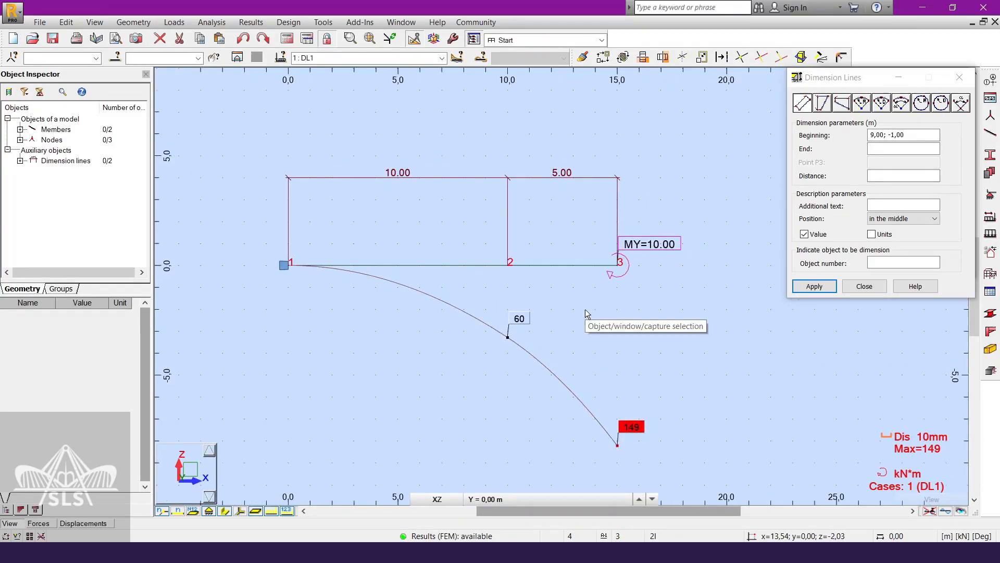
pyautogui.hotkey('ctrl', 'n')
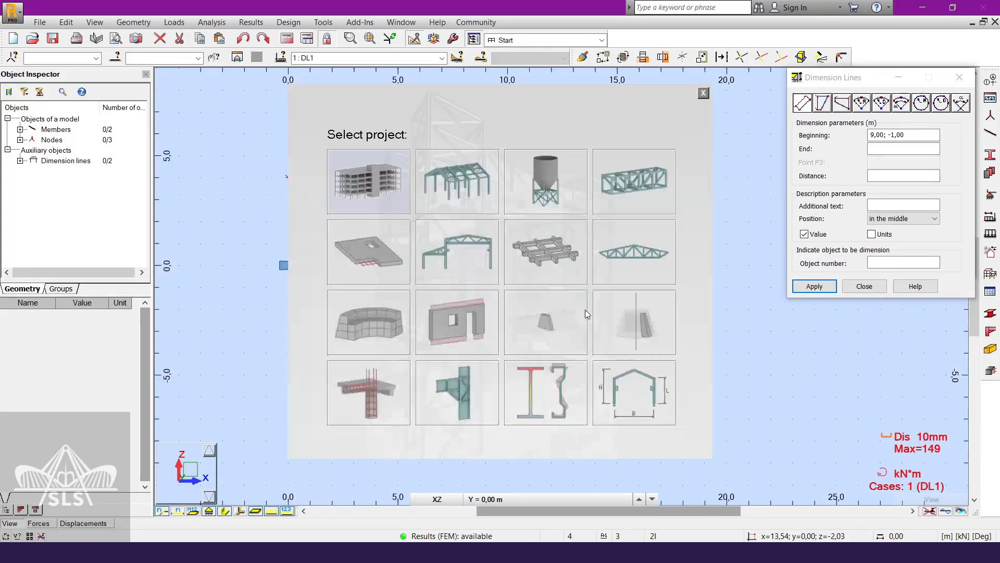
pyautogui.click(474, 262)
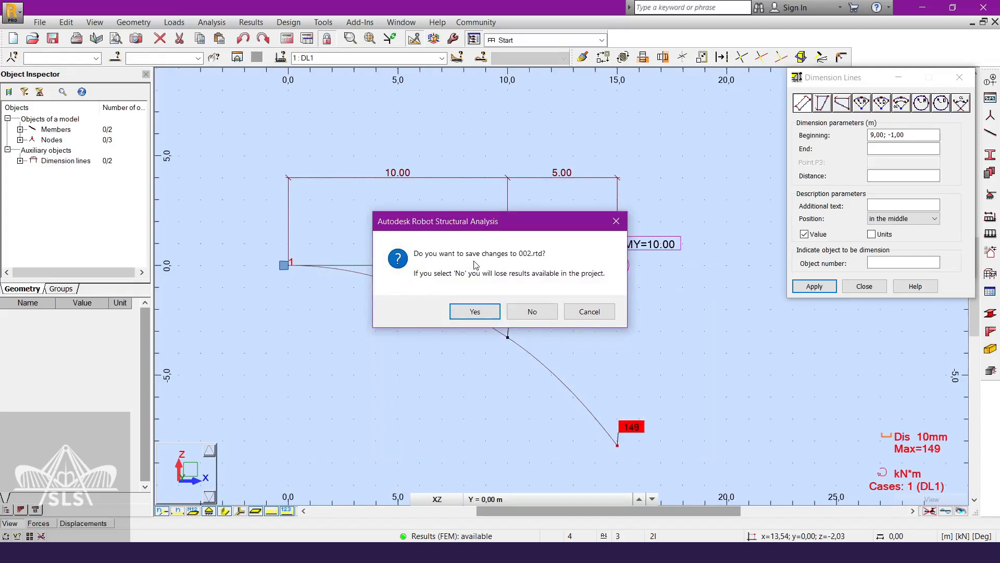
pyautogui.click(532, 311)
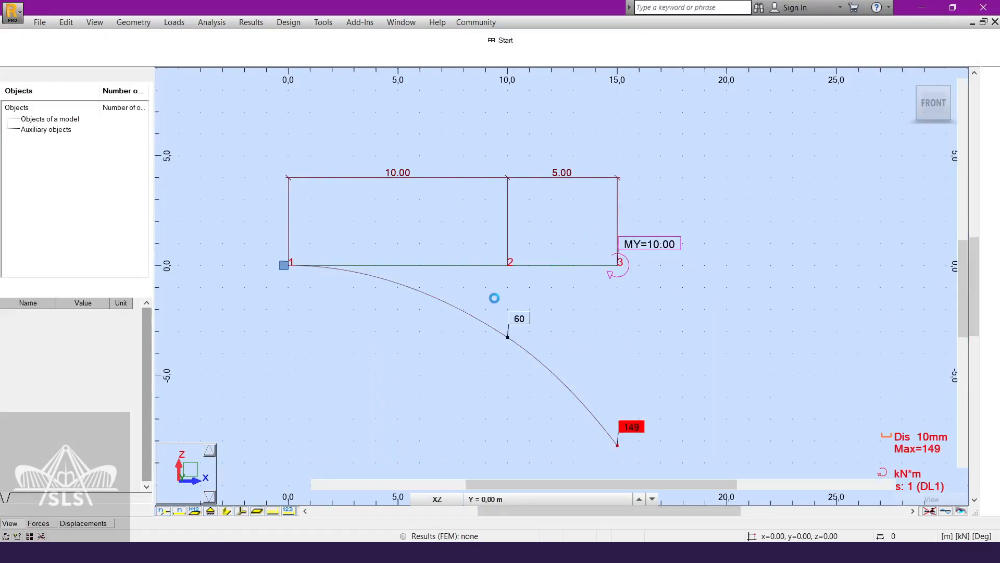
pyautogui.moveTo(519, 300); pyautogui.dragTo(441, 324, button='middle')
pyautogui.rightClick(442, 248)
pyautogui.click(450, 267)
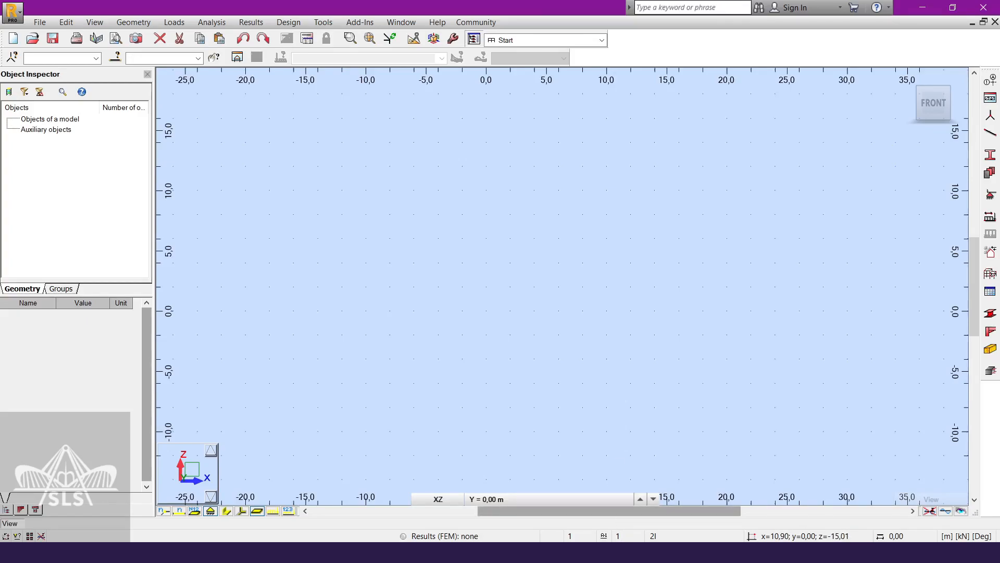
# - Switch to PDF-XChange Editor and review the cantilever beam problem, its given values and the hand-calculated slope and displacement at C
pyautogui.click(623, 553)
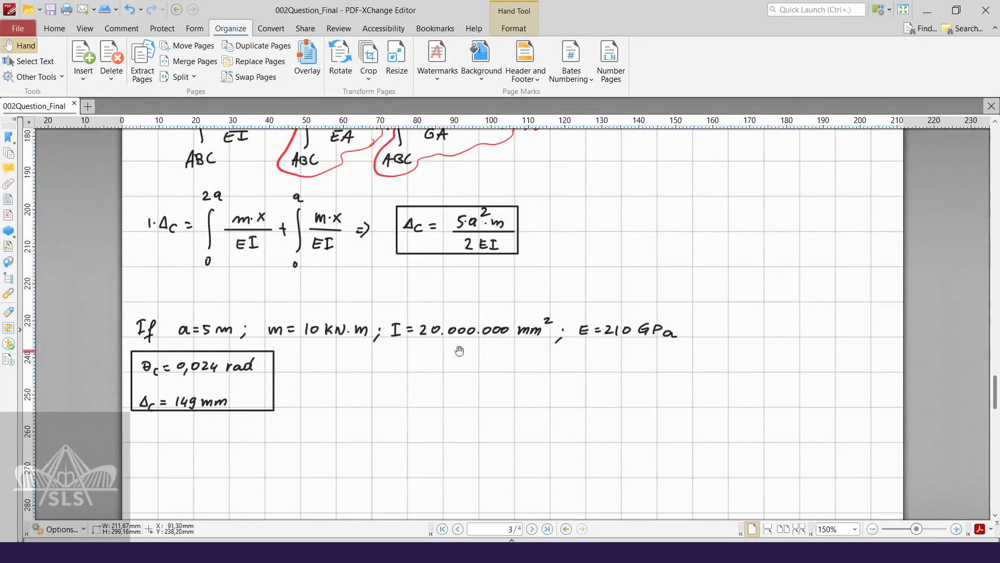
pyautogui.scroll(3, 542, 358)
pyautogui.keyDown('ctrl'); pyautogui.scroll(-2, 541, 358); pyautogui.keyUp('ctrl')
pyautogui.scroll(15, 565, 361)
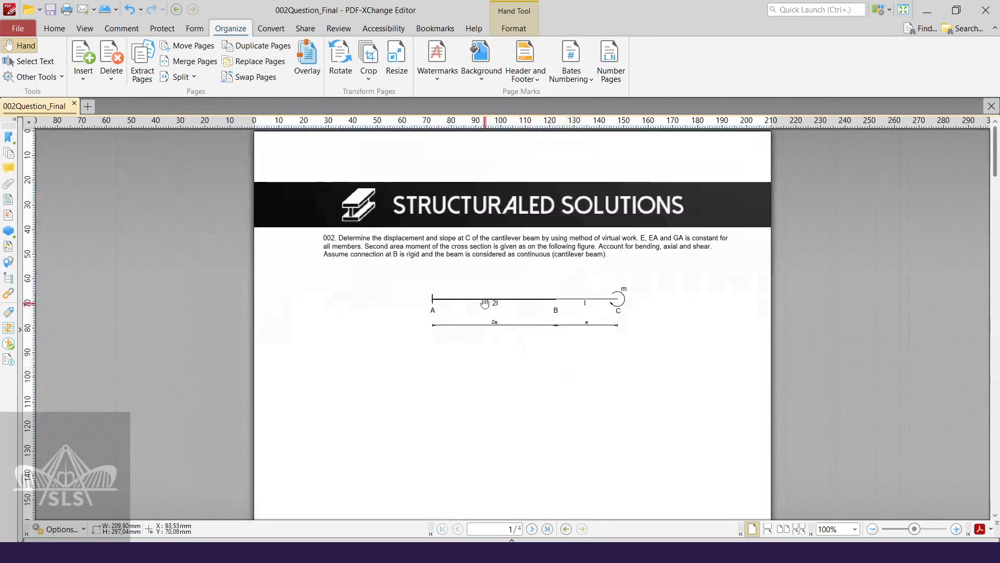
pyautogui.keyDown('ctrl'); pyautogui.scroll(3, 486, 304); pyautogui.keyUp('ctrl')
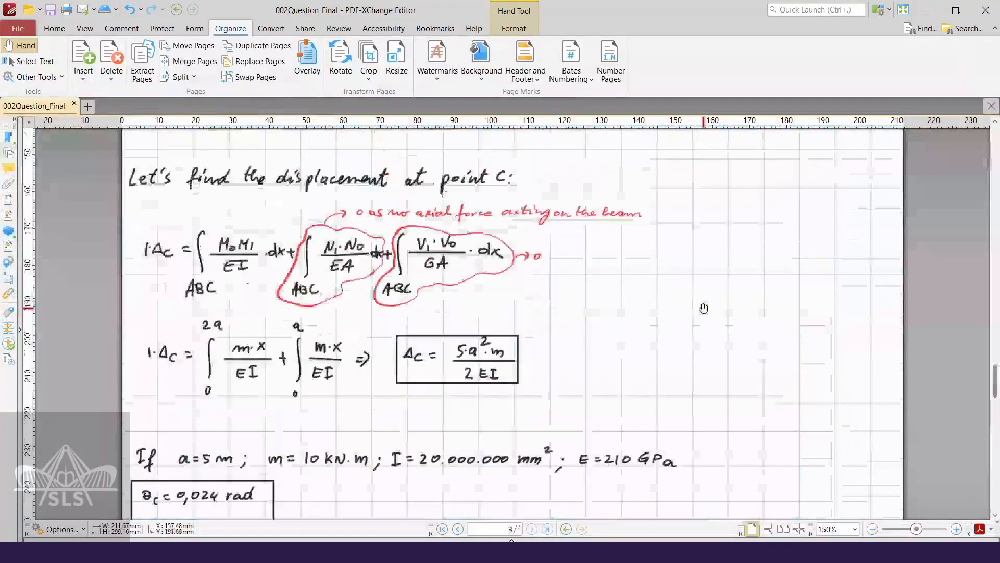
pyautogui.scroll(-5, 703, 308)
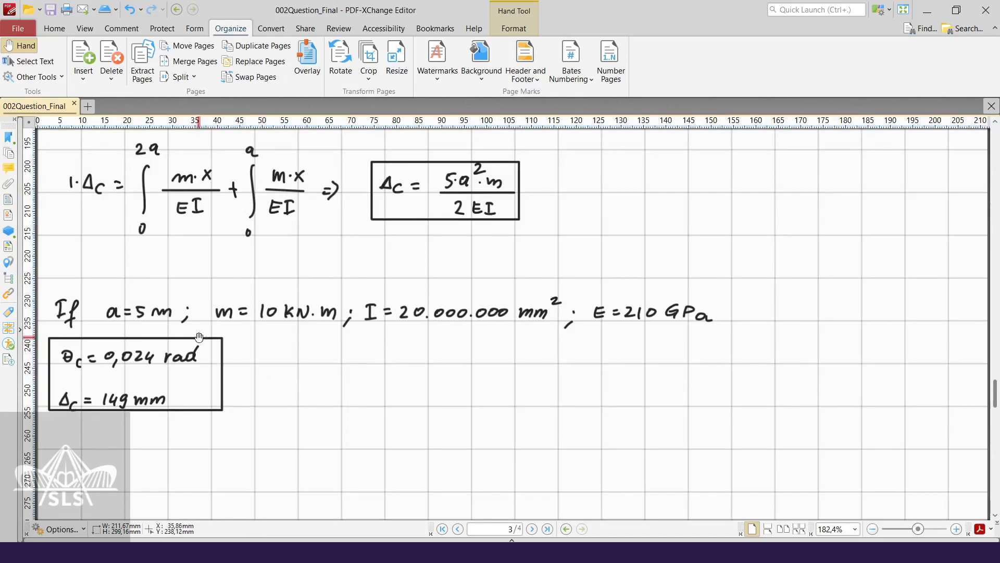
pyautogui.keyDown('ctrl'); pyautogui.scroll(-1, 303, 356); pyautogui.keyUp('ctrl')
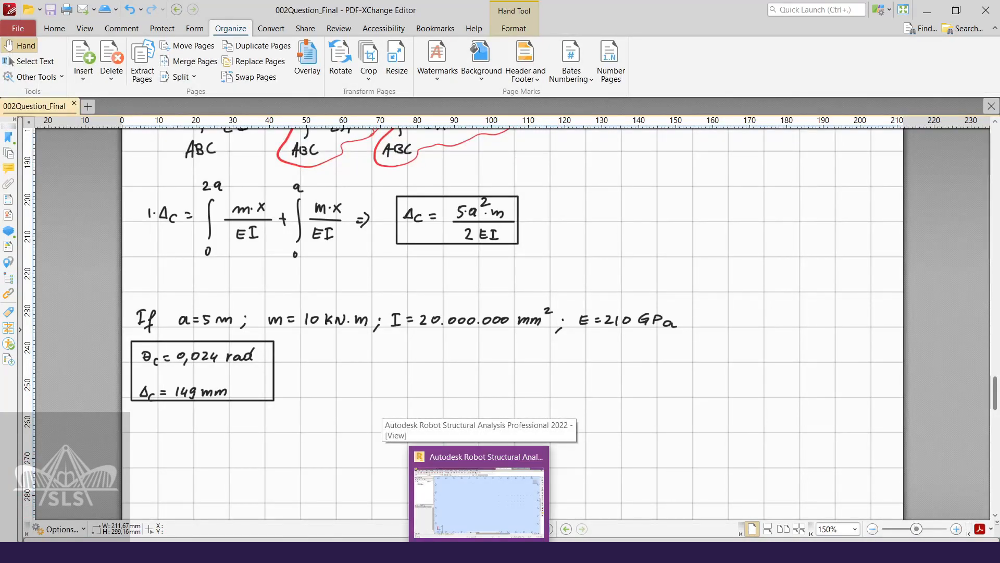
# - Switch back to Robot Structural Analysis and examine the Ax, Ix, Iy and Iz values of section 2I in the section definition
pyautogui.click(479, 552)
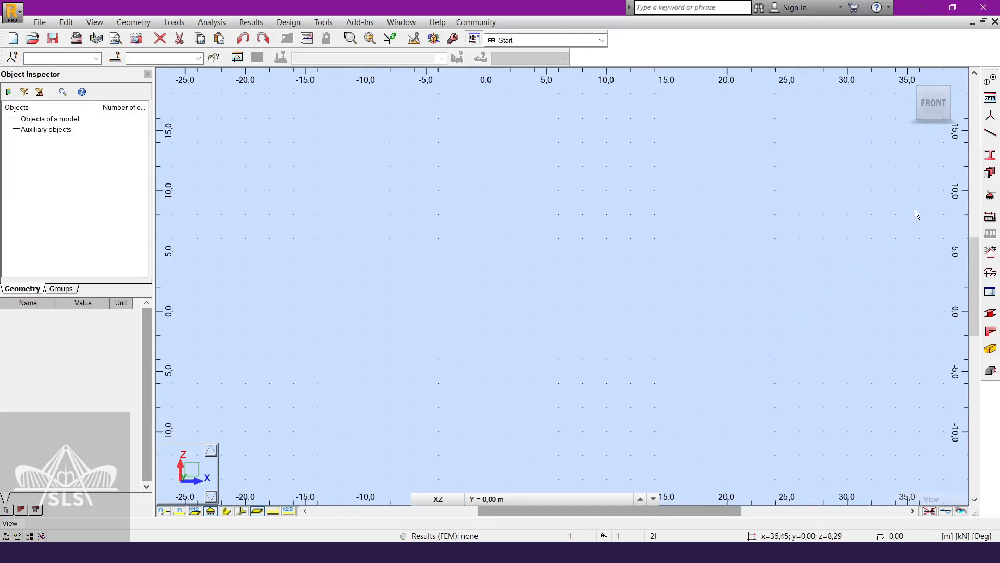
pyautogui.click(990, 162)
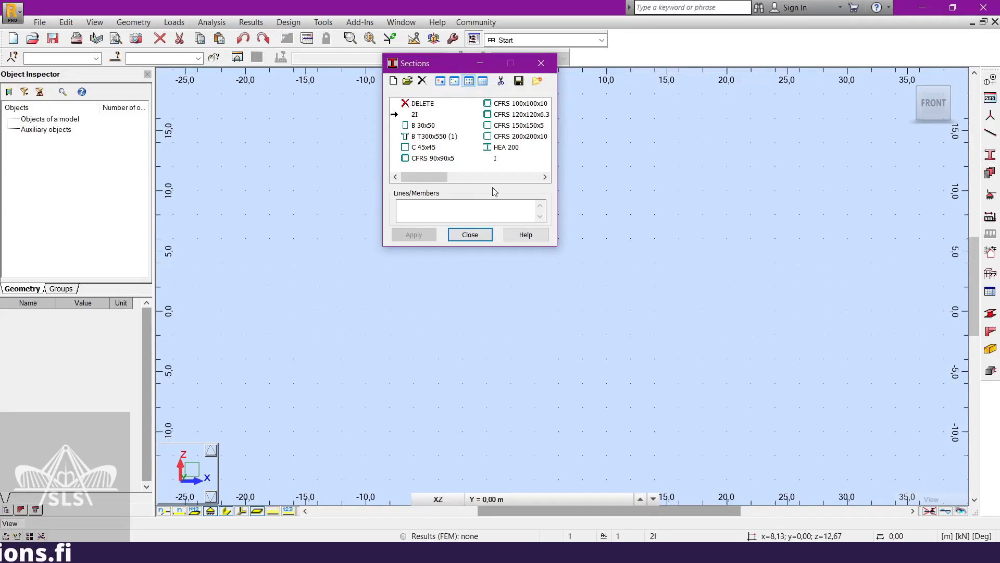
pyautogui.moveTo(428, 68); pyautogui.dragTo(528, 196)
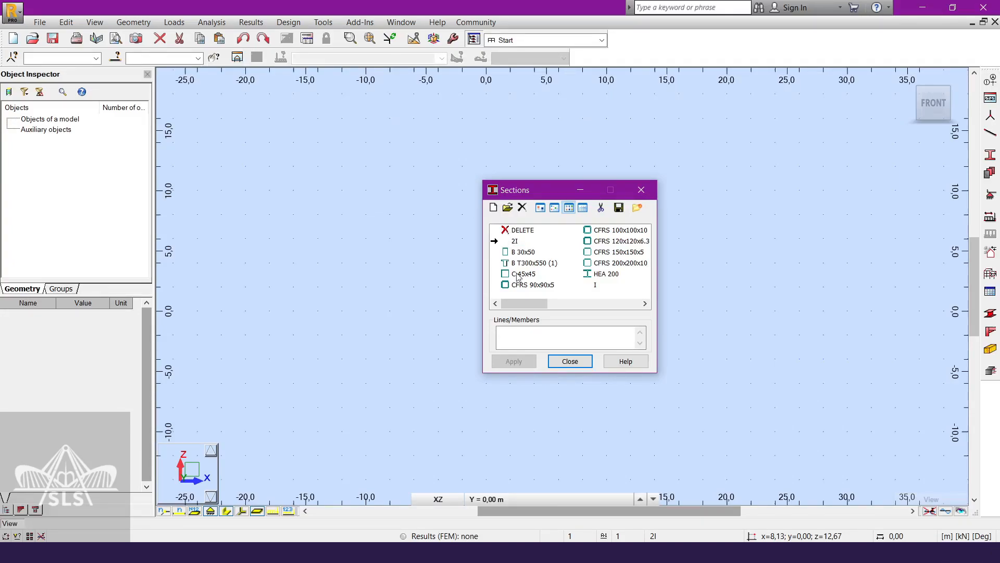
pyautogui.moveTo(523, 189); pyautogui.dragTo(391, 194)
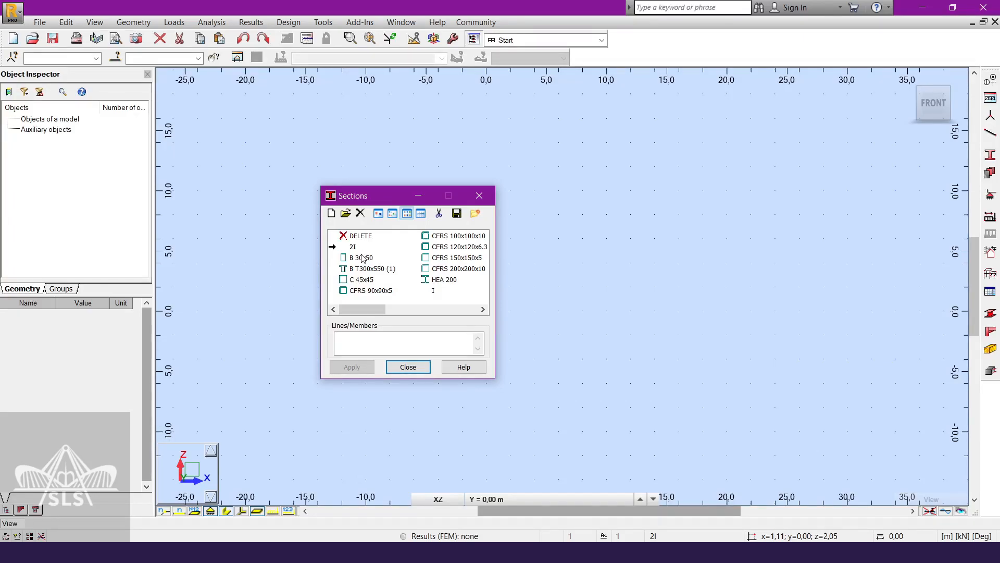
pyautogui.click(331, 213)
pyautogui.moveTo(471, 284); pyautogui.dragTo(492, 234)
pyautogui.click(380, 249)
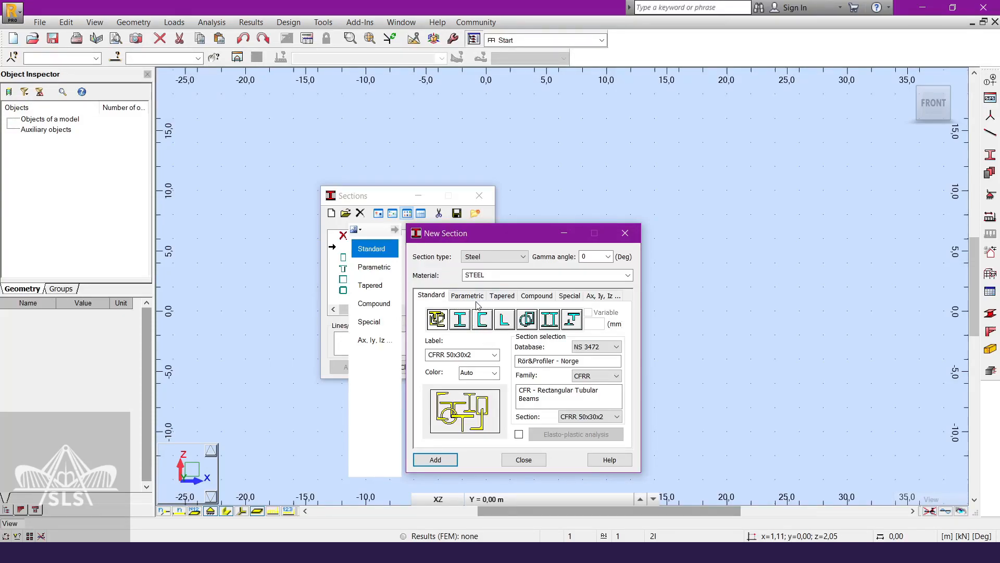
pyautogui.click(381, 346)
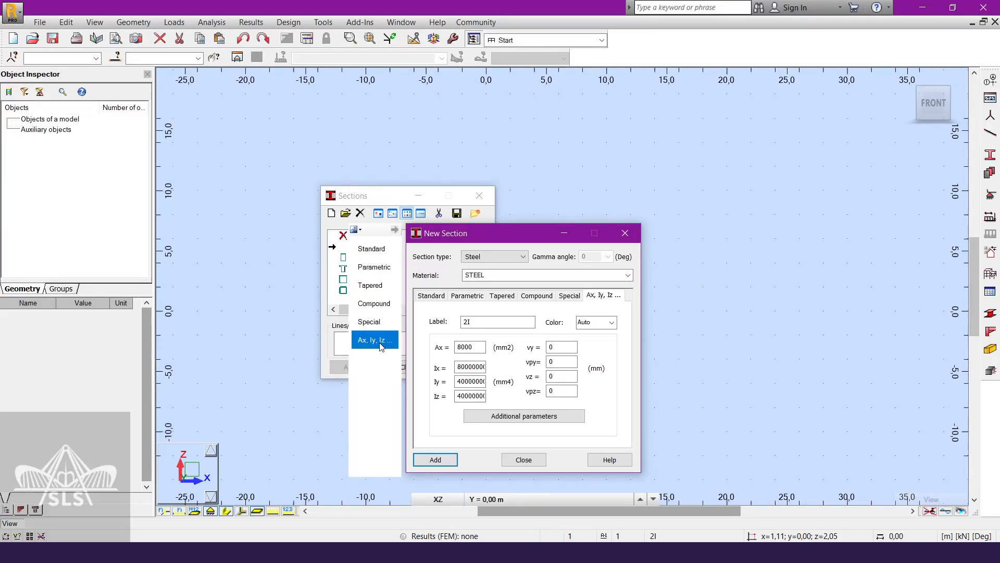
pyautogui.moveTo(532, 240); pyautogui.dragTo(724, 187)
pyautogui.doubleClick(713, 269)
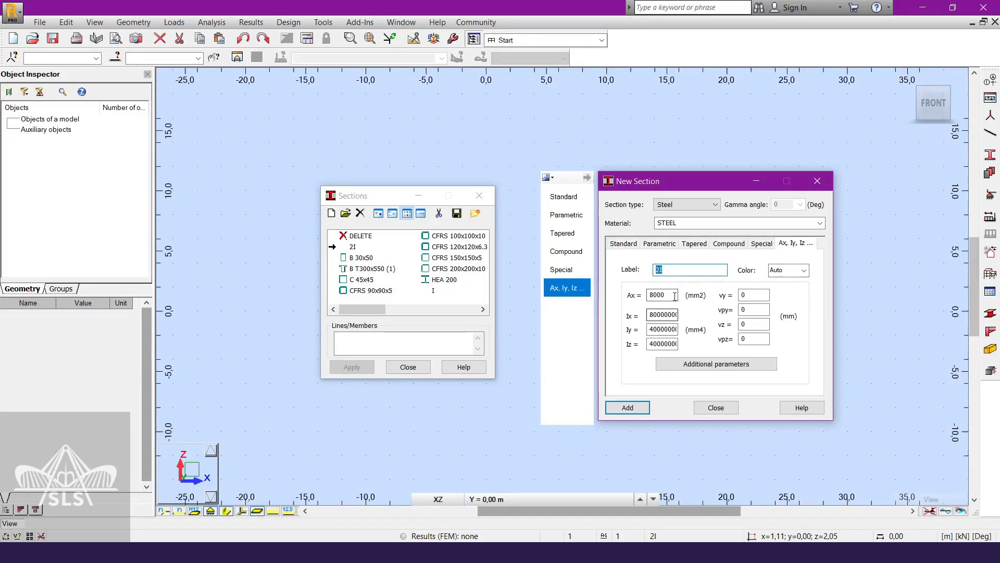
pyautogui.click(817, 181)
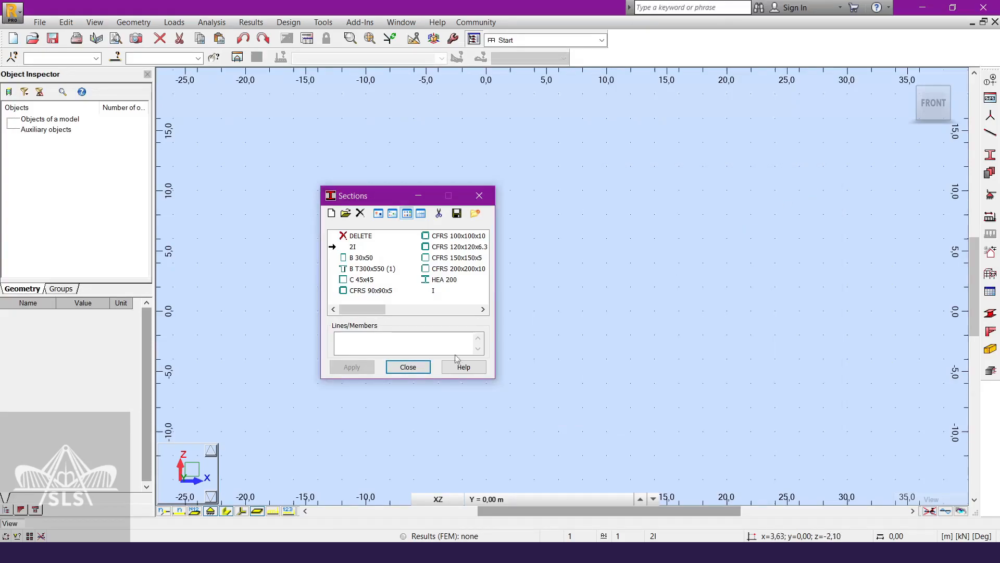
# - Examine the area and moments of inertia defined for section I, particularly Iy, and leave the section definitions
pyautogui.doubleClick(433, 291)
pyautogui.click(614, 264)
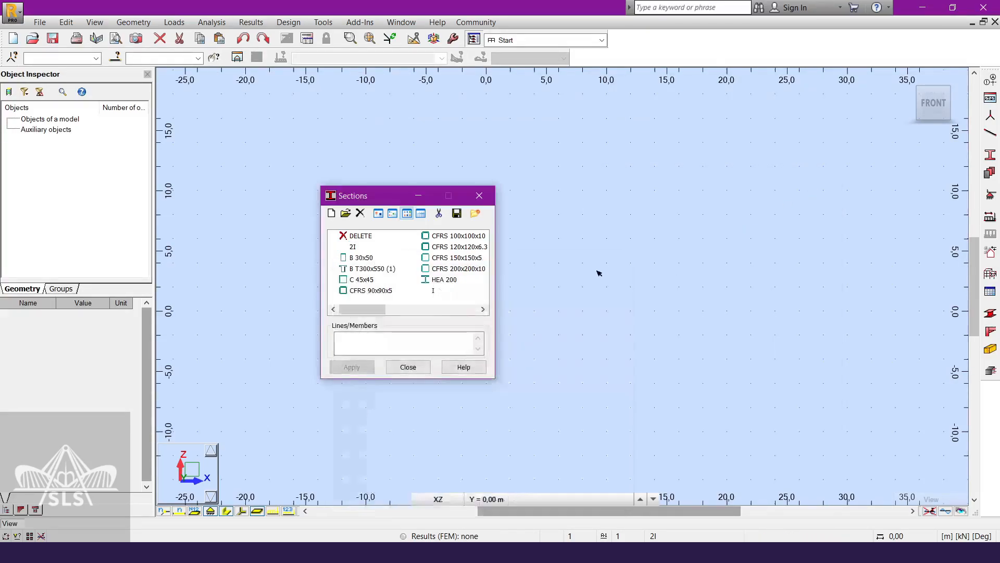
pyautogui.doubleClick(434, 291)
pyautogui.click(601, 264)
pyautogui.rightClick(519, 255)
pyautogui.click(541, 338)
pyautogui.click(434, 291)
pyautogui.doubleClick(433, 292)
pyautogui.moveTo(497, 281); pyautogui.dragTo(638, 198)
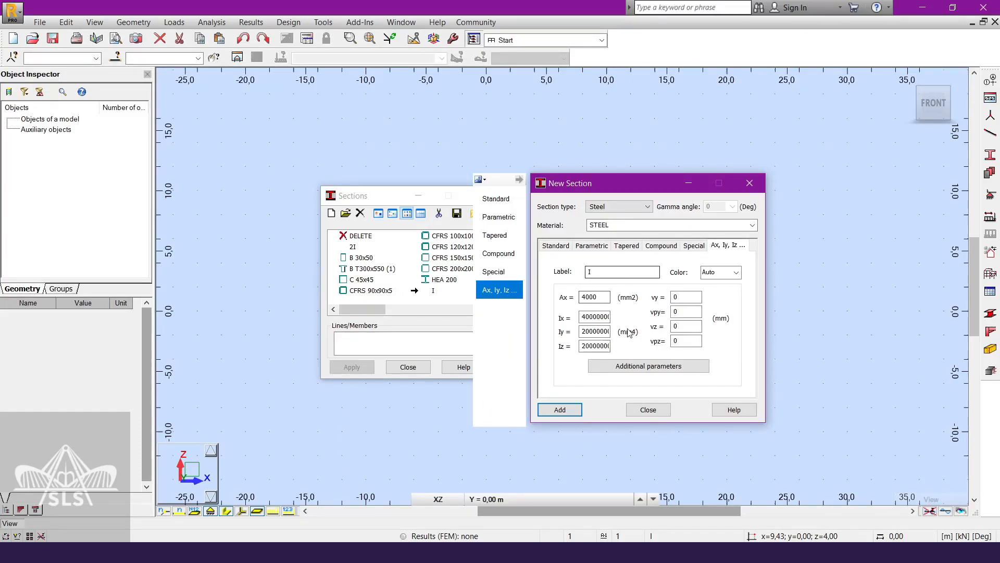
pyautogui.moveTo(583, 334); pyautogui.dragTo(629, 334)
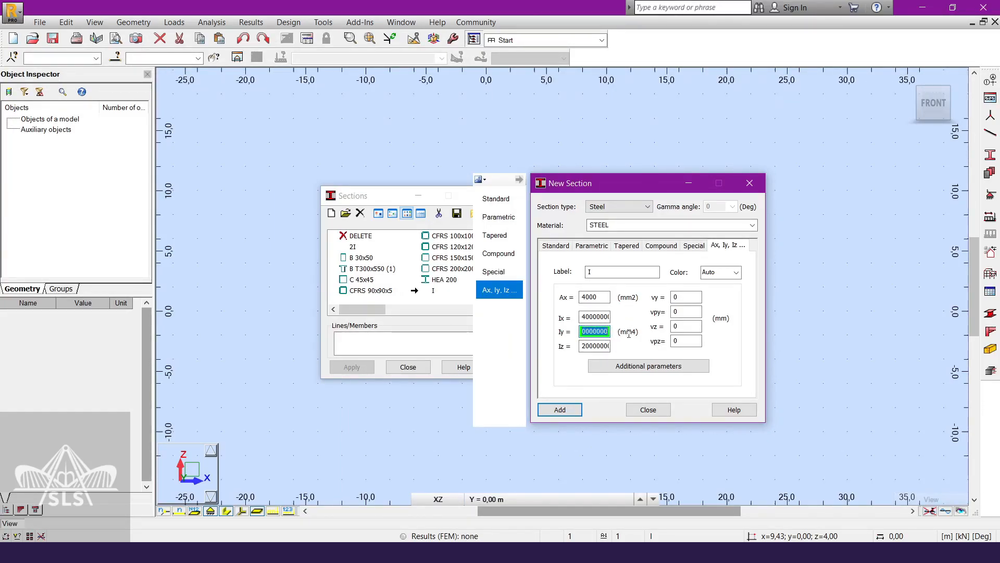
pyautogui.click(595, 335)
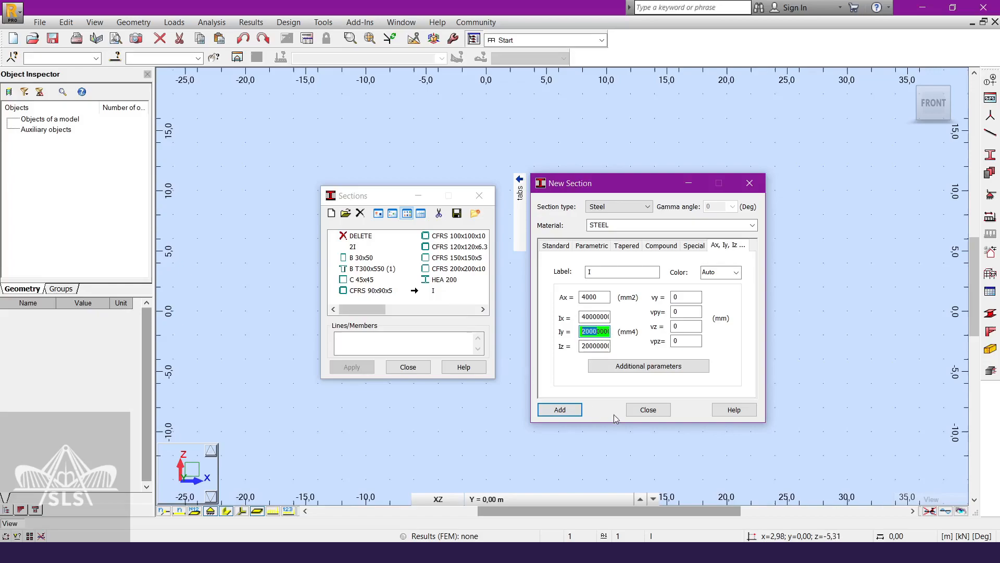
pyautogui.click(646, 410)
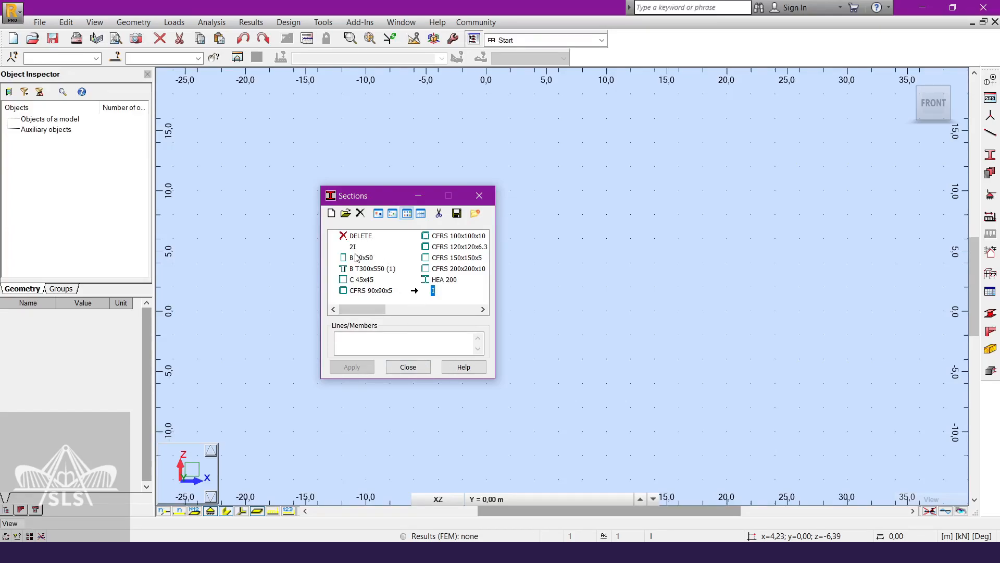
pyautogui.click(479, 196)
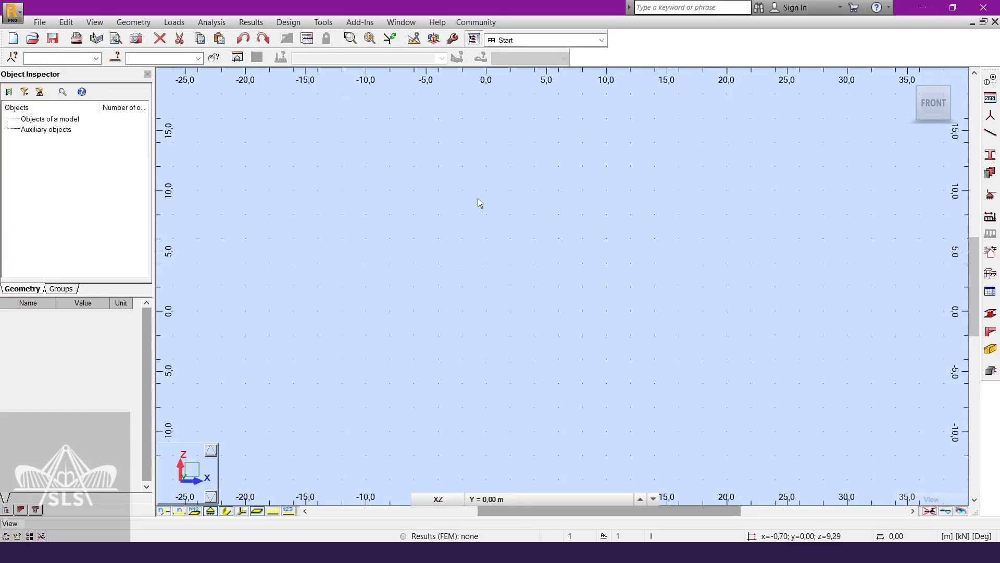
pyautogui.rightClick(477, 199)
pyautogui.click(470, 222)
# - Start defining a new member and assign it section 2I
pyautogui.click(990, 133)
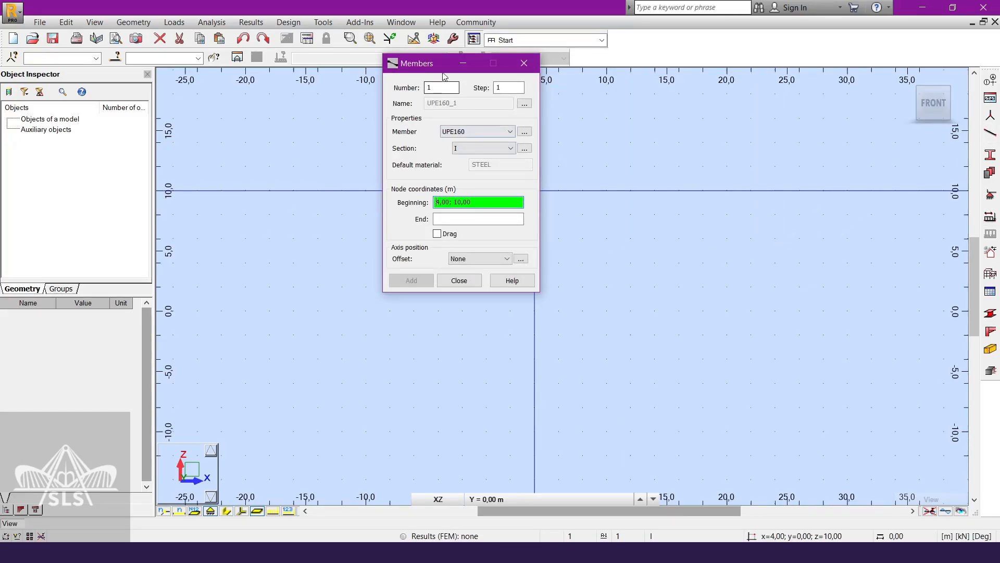
pyautogui.moveTo(425, 64); pyautogui.dragTo(563, 166)
pyautogui.click(681, 250)
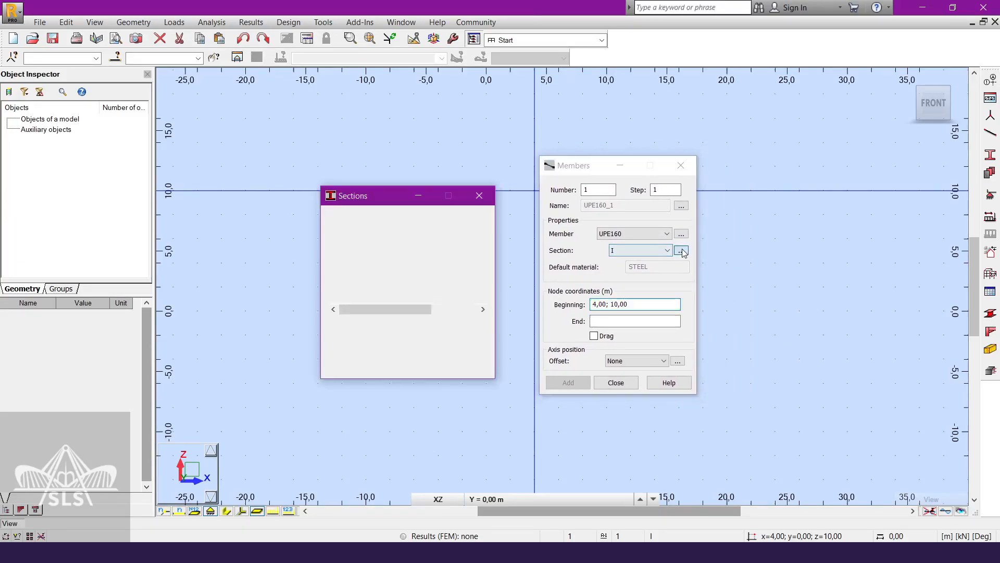
pyautogui.click(609, 267)
pyautogui.click(646, 250)
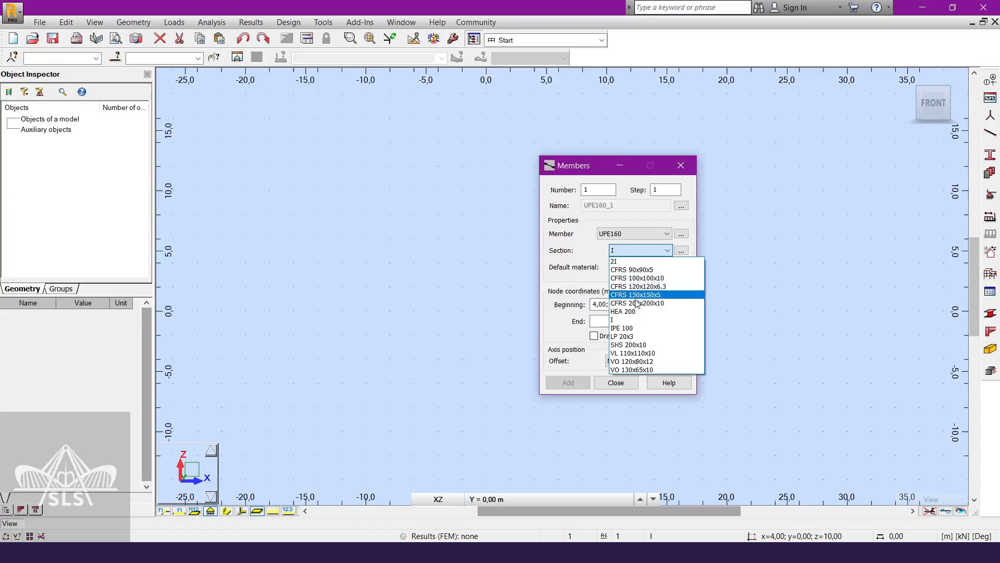
pyautogui.click(640, 319)
pyautogui.click(646, 250)
pyautogui.click(634, 266)
pyautogui.click(671, 251)
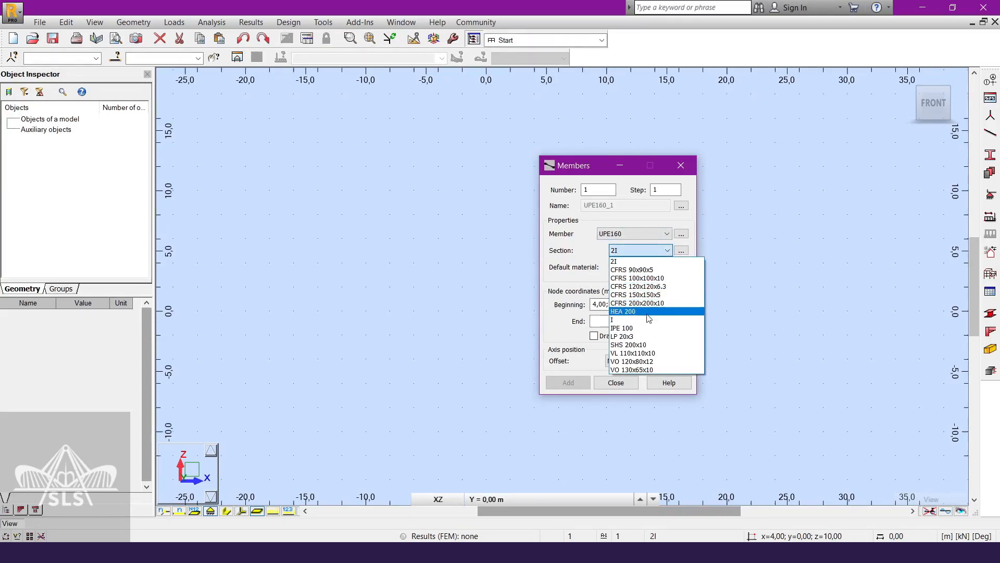
pyautogui.click(639, 261)
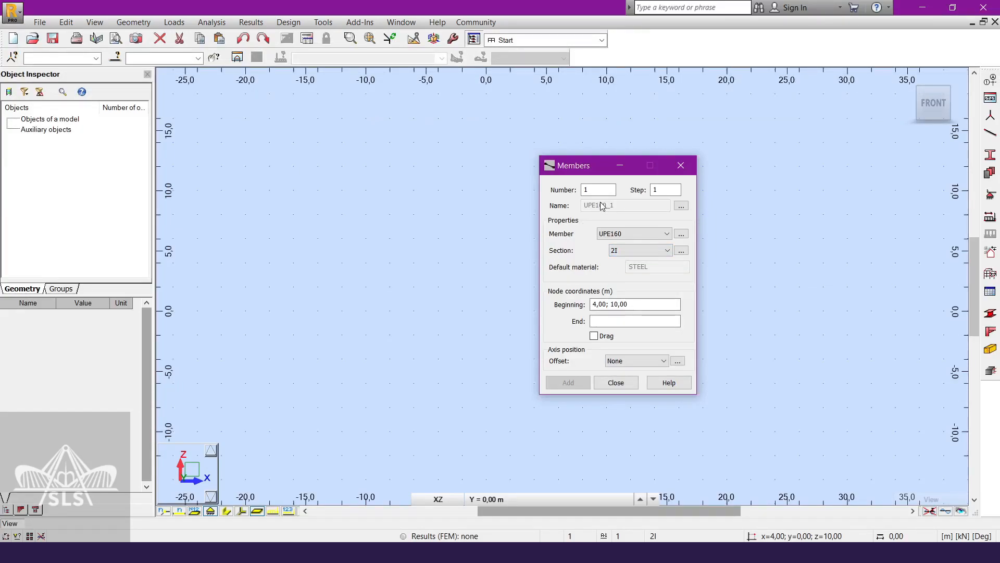
# - Draw the first horizontal beam member from 0,00; 0,00 to 10,00; 0,00
pyautogui.moveTo(599, 166); pyautogui.dragTo(725, 130)
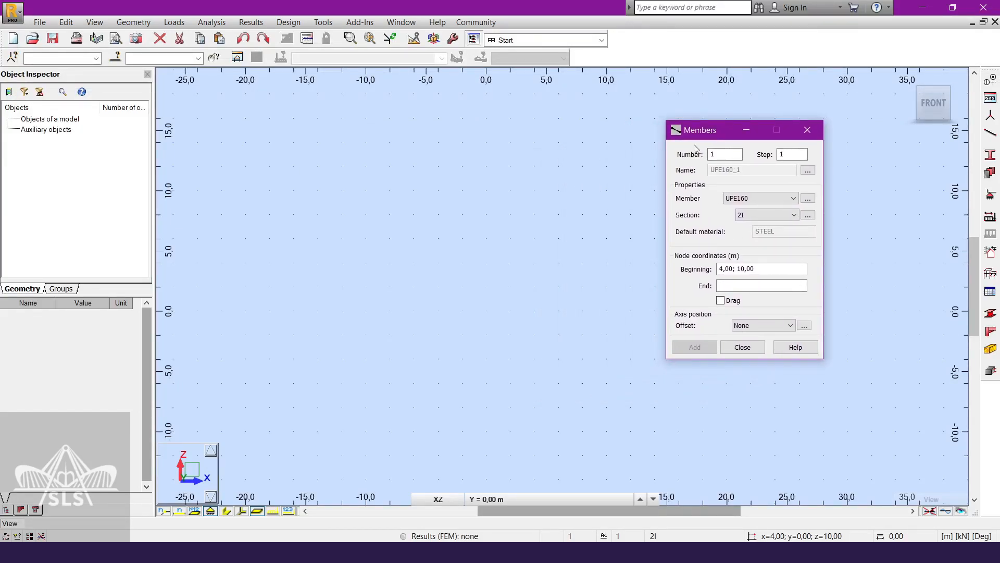
pyautogui.click(486, 312)
pyautogui.moveTo(584, 333); pyautogui.dragTo(424, 330, button='middle')
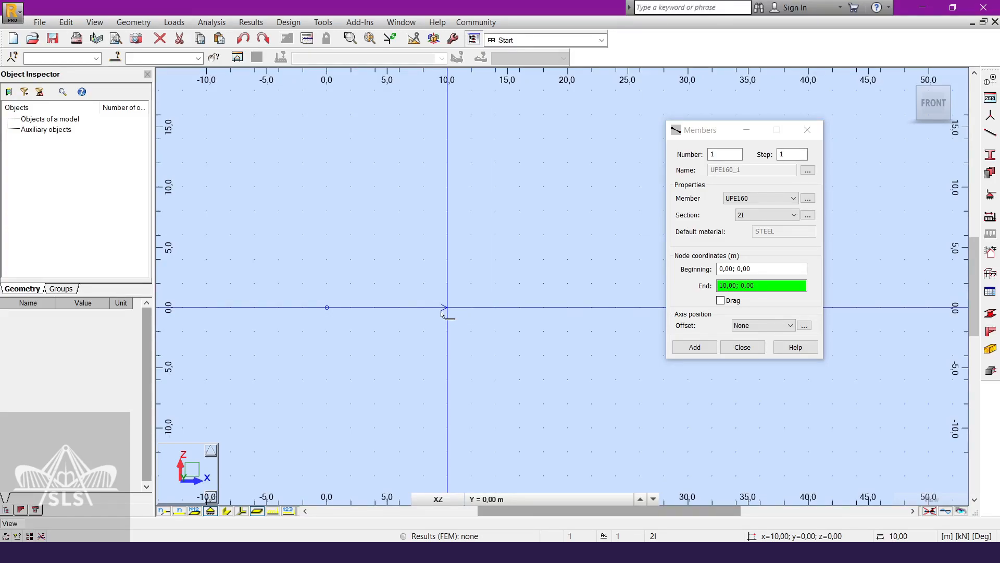
pyautogui.click(447, 307)
# - Select the drawn beam member and check its length, section and material properties
pyautogui.rightClick(338, 244)
pyautogui.click(414, 265)
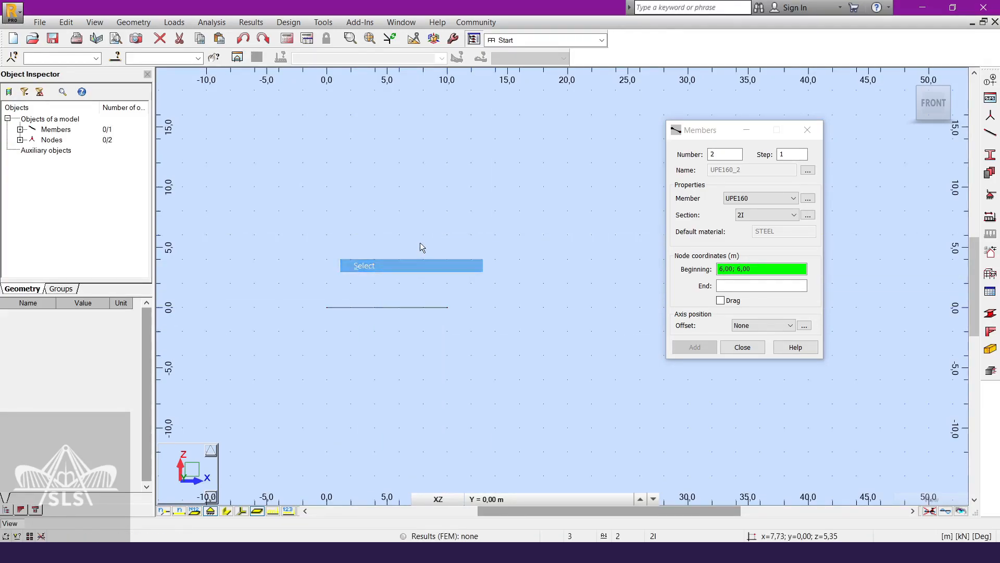
pyautogui.click(398, 308)
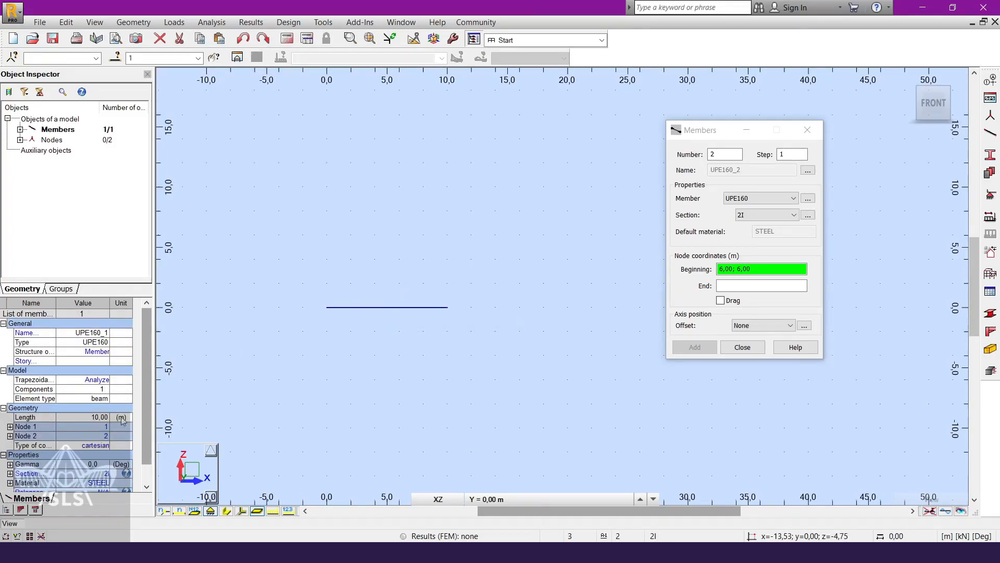
pyautogui.scroll(-2, 27, 461)
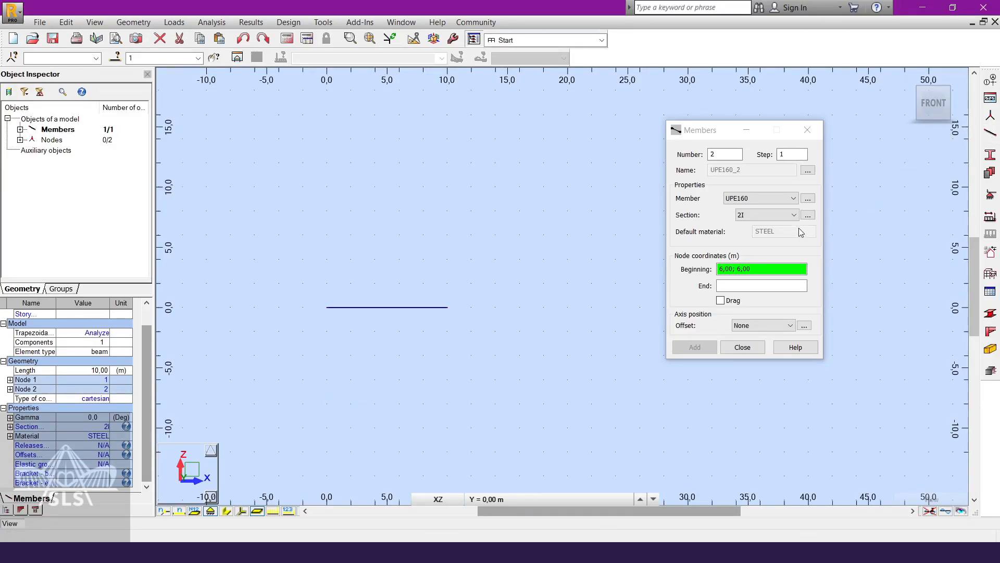
# - Draw the second horizontal beam member with section I from 10,00; 0,00 to 15,00; 0,00 and finish member definition
pyautogui.click(789, 217)
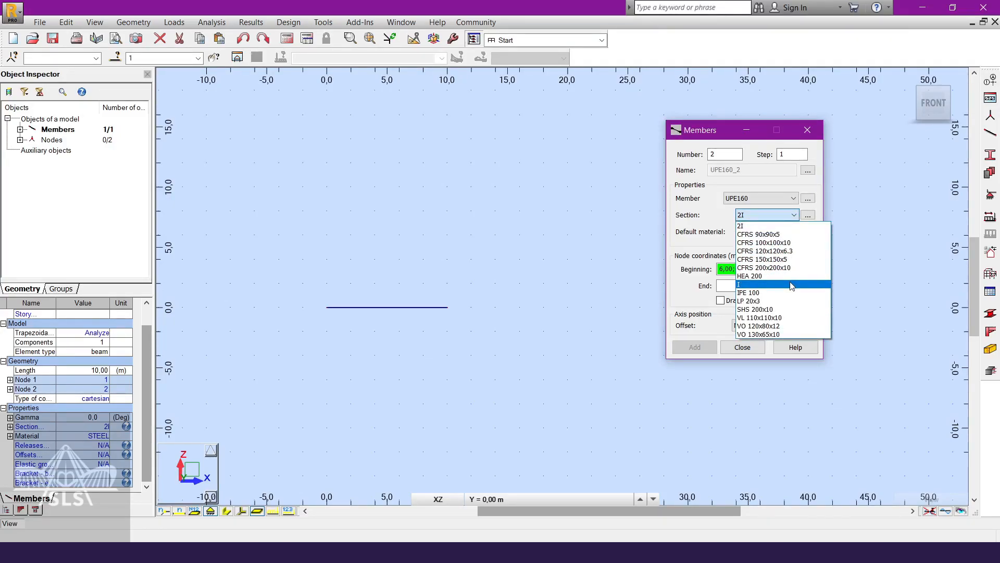
pyautogui.click(791, 284)
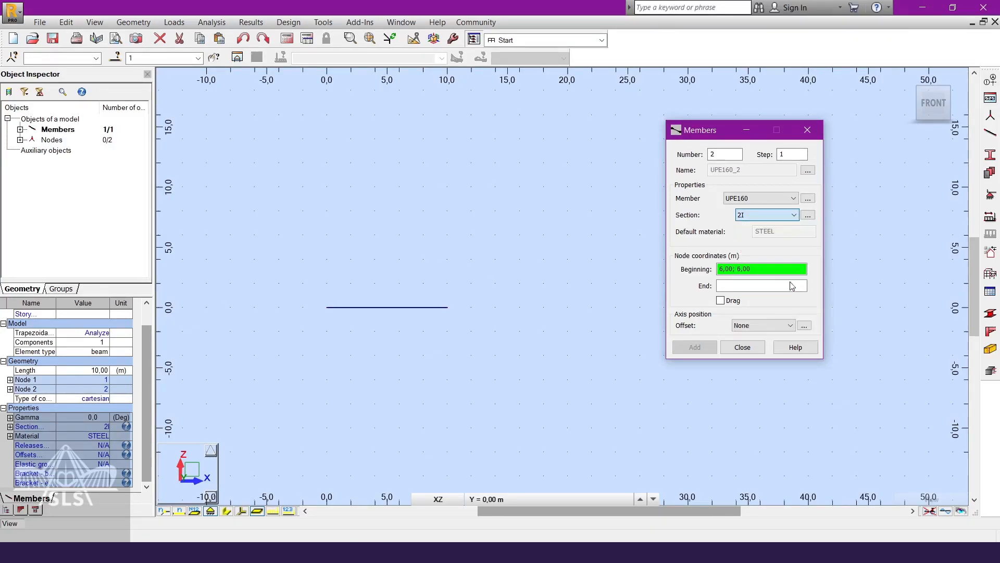
pyautogui.click(447, 308)
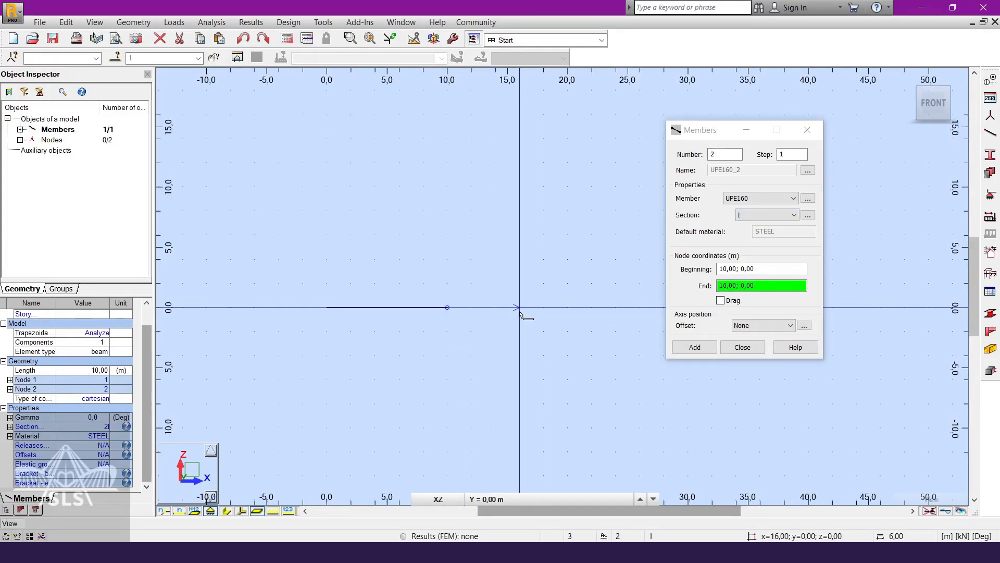
pyautogui.scroll(1, 503, 316)
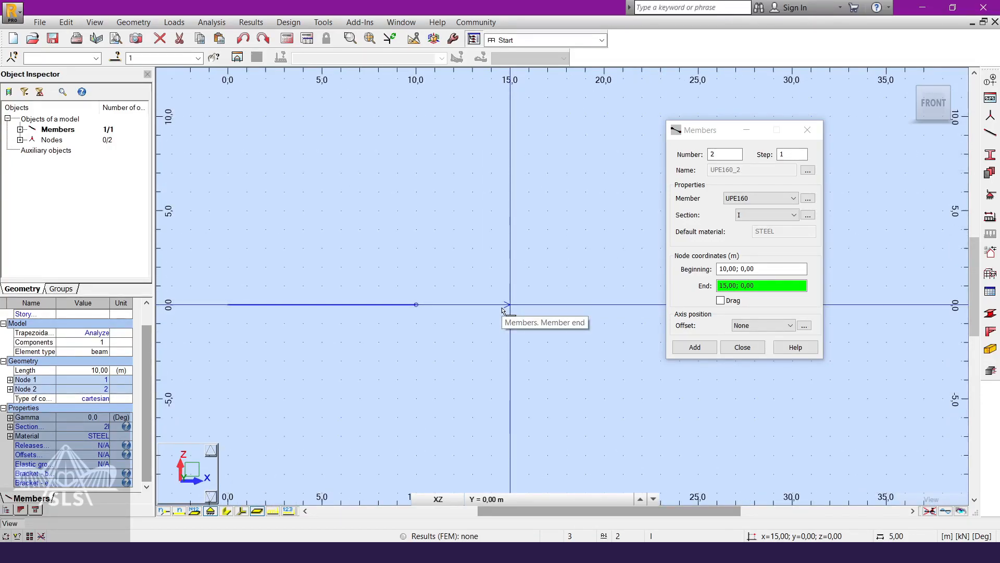
pyautogui.click(504, 311)
pyautogui.rightClick(500, 229)
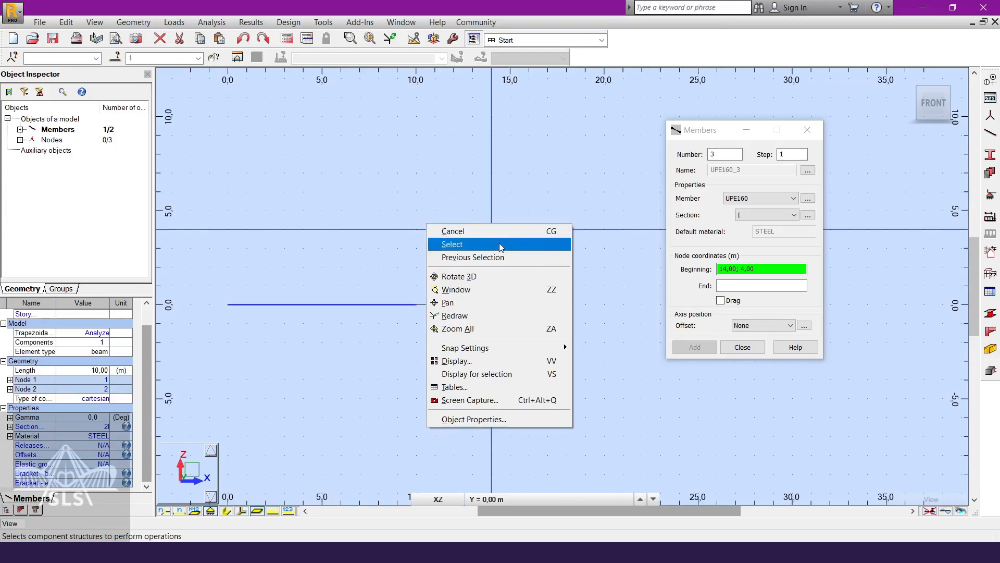
pyautogui.click(500, 244)
pyautogui.moveTo(464, 361); pyautogui.dragTo(442, 339, button='middle')
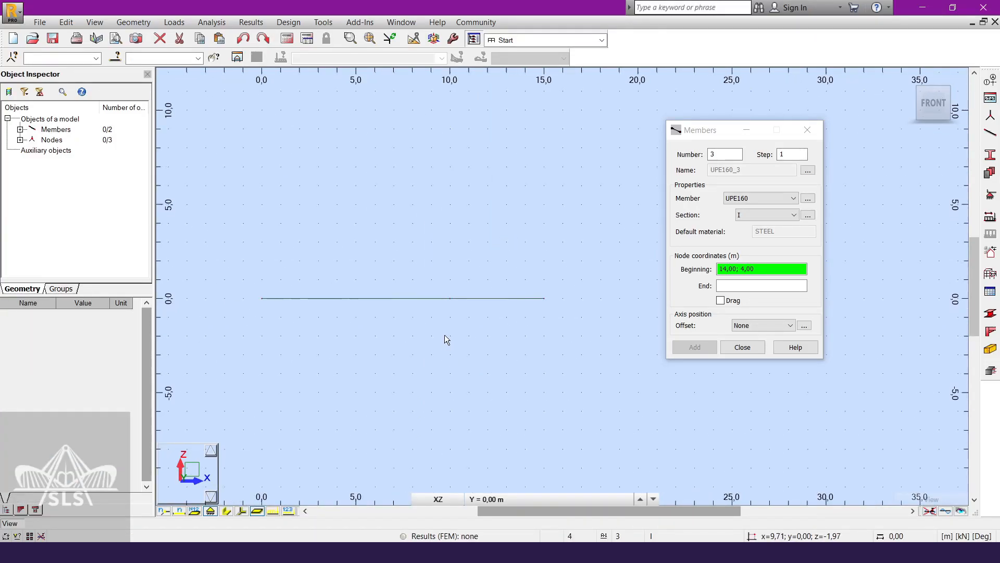
pyautogui.scroll(-1, 444, 334)
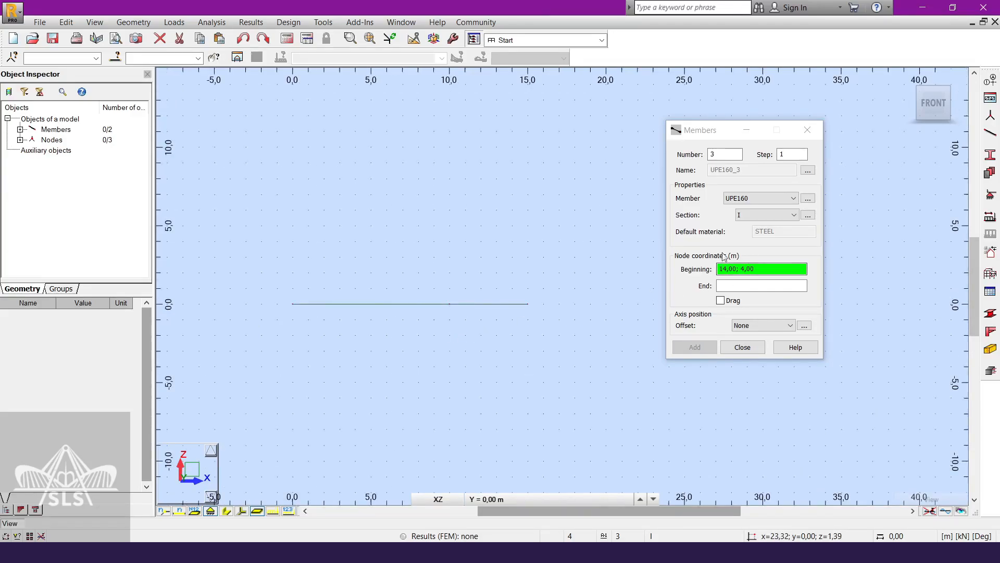
pyautogui.click(808, 130)
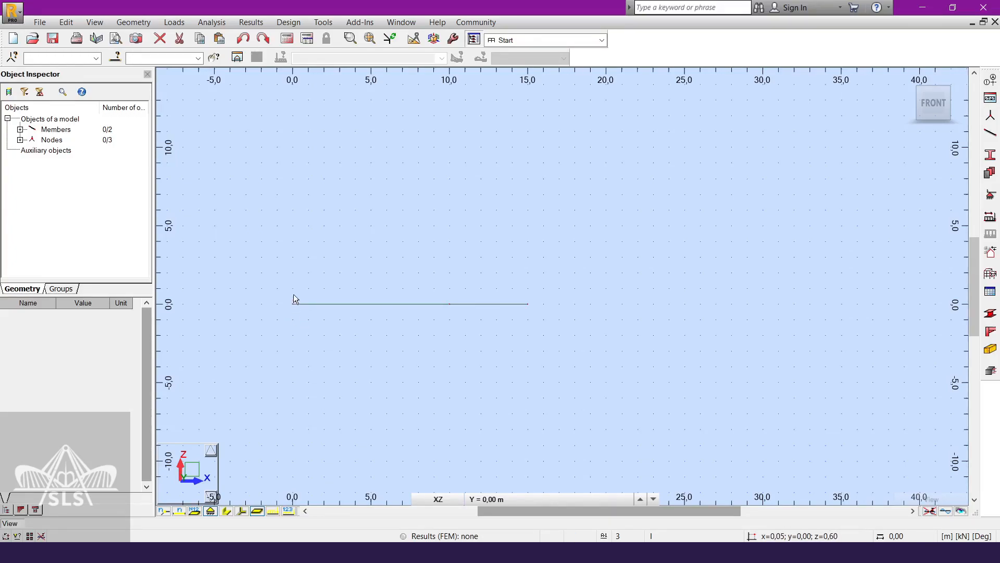
# - Assign a Fixed nodal support to the beam end at 0,00; 0,00 and finish support definition
pyautogui.click(990, 215)
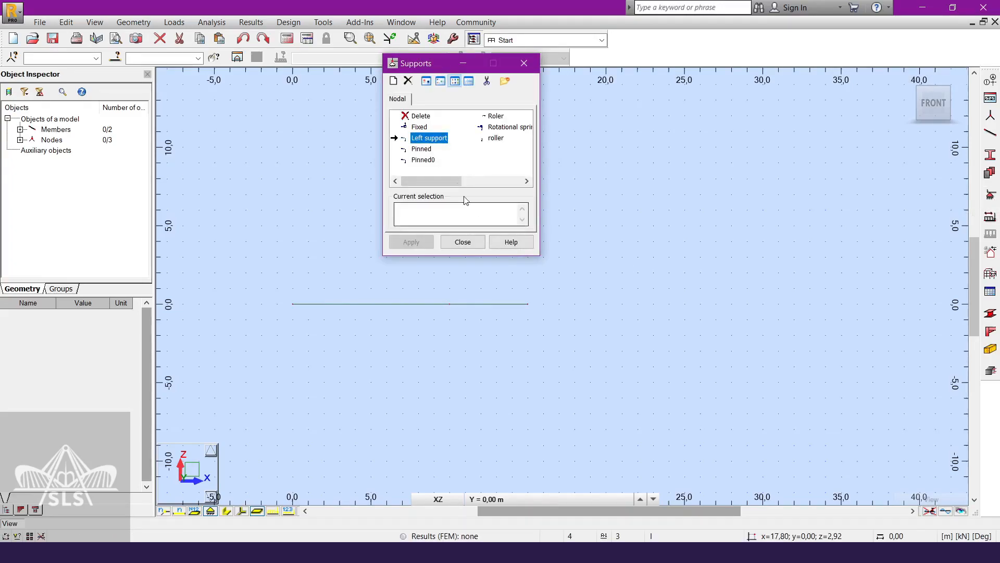
pyautogui.click(421, 127)
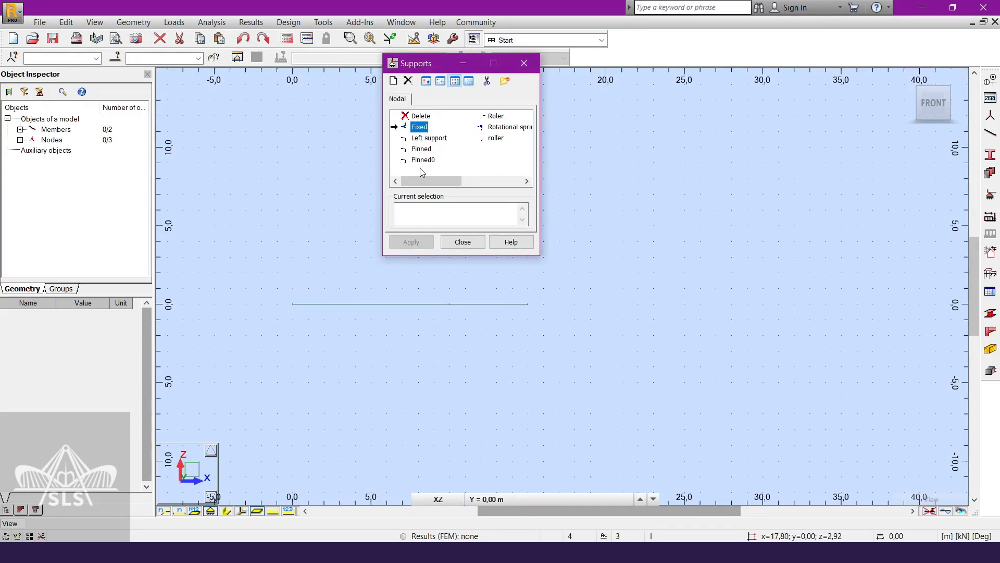
pyautogui.moveTo(424, 68); pyautogui.dragTo(736, 126)
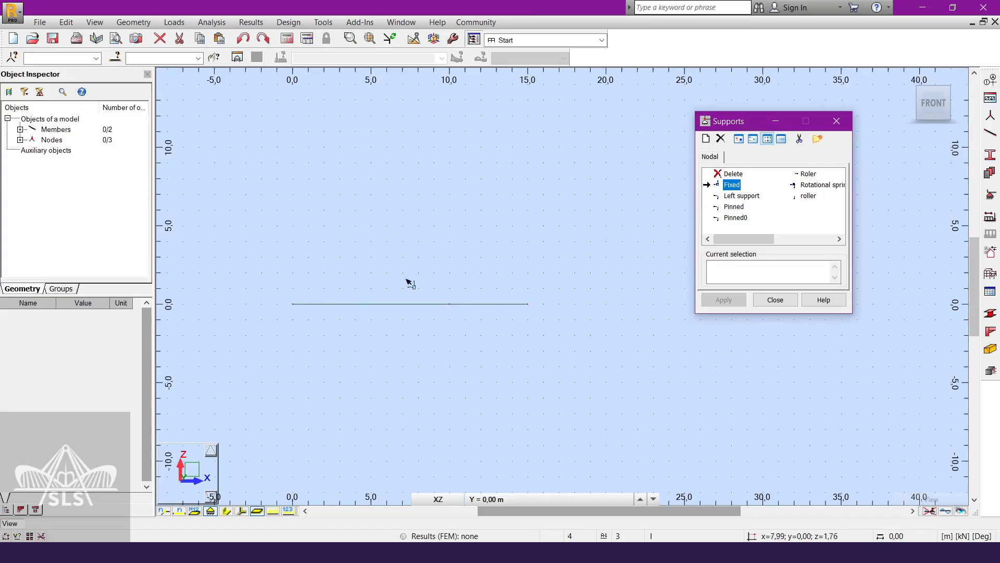
pyautogui.click(294, 307)
pyautogui.scroll(1, 313, 323)
pyautogui.moveTo(295, 309); pyautogui.dragTo(338, 311, button='middle')
pyautogui.click(334, 300)
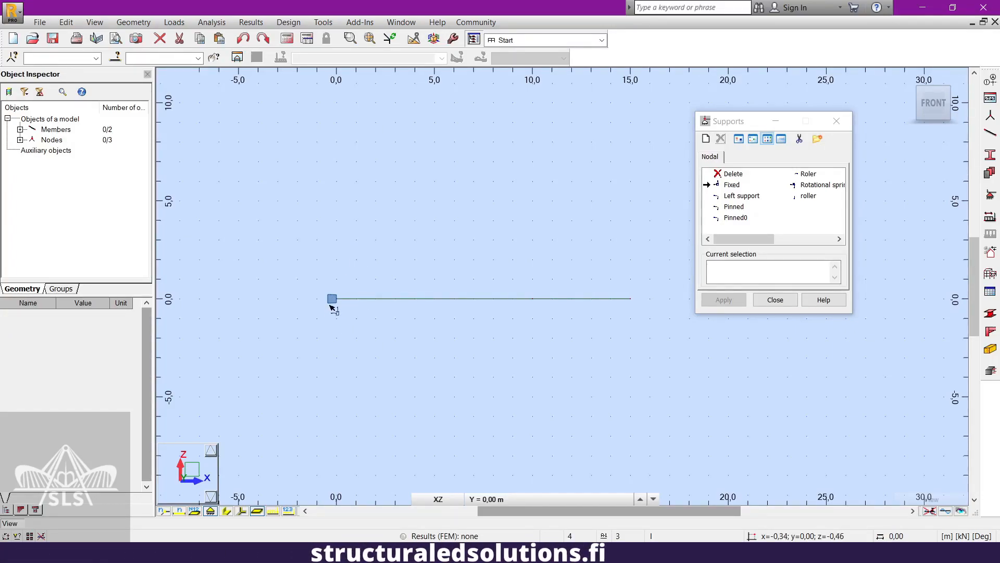
pyautogui.rightClick(375, 257)
pyautogui.click(376, 256)
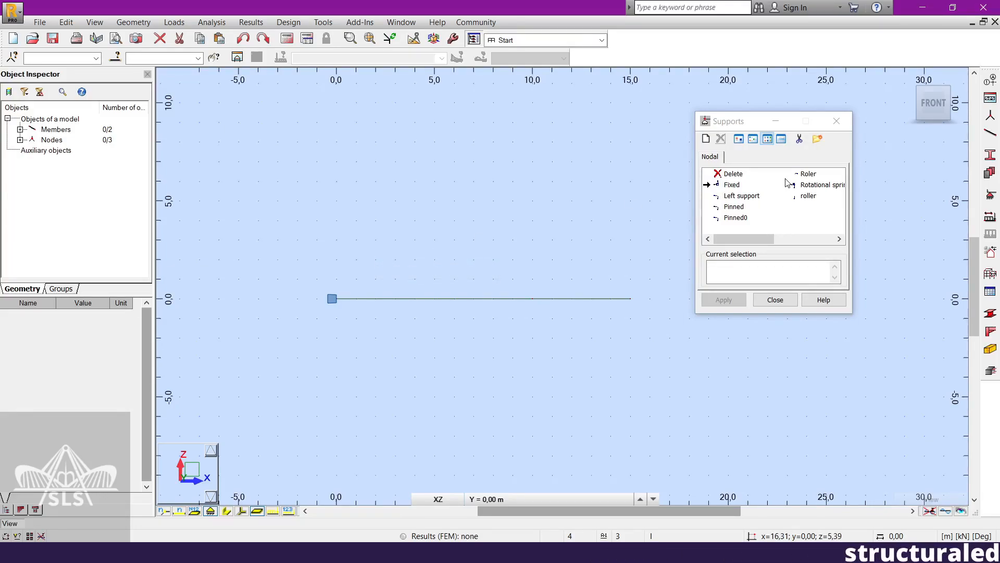
pyautogui.click(837, 121)
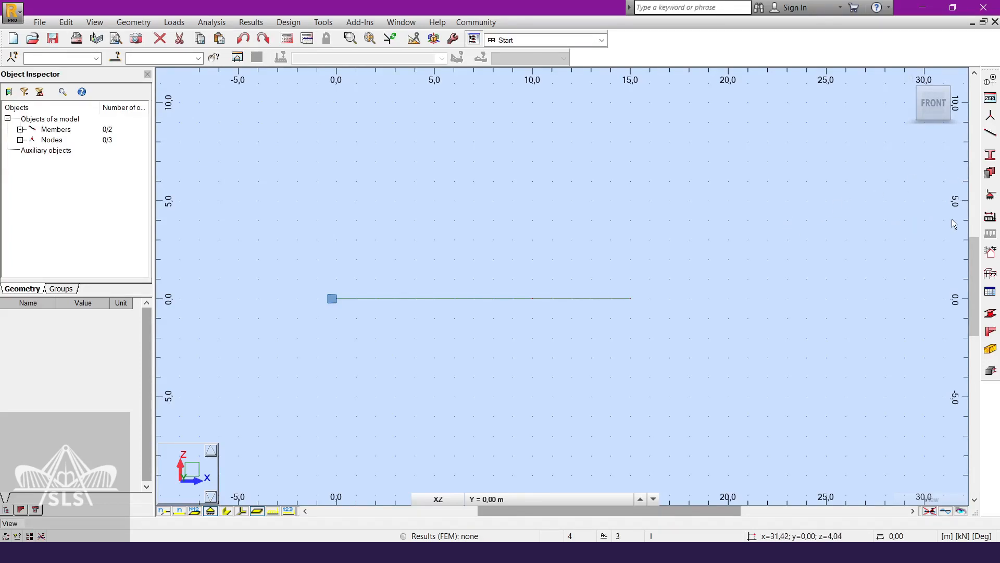
# - Add the structural dead load case DL1 and start defining its loads
pyautogui.click(990, 216)
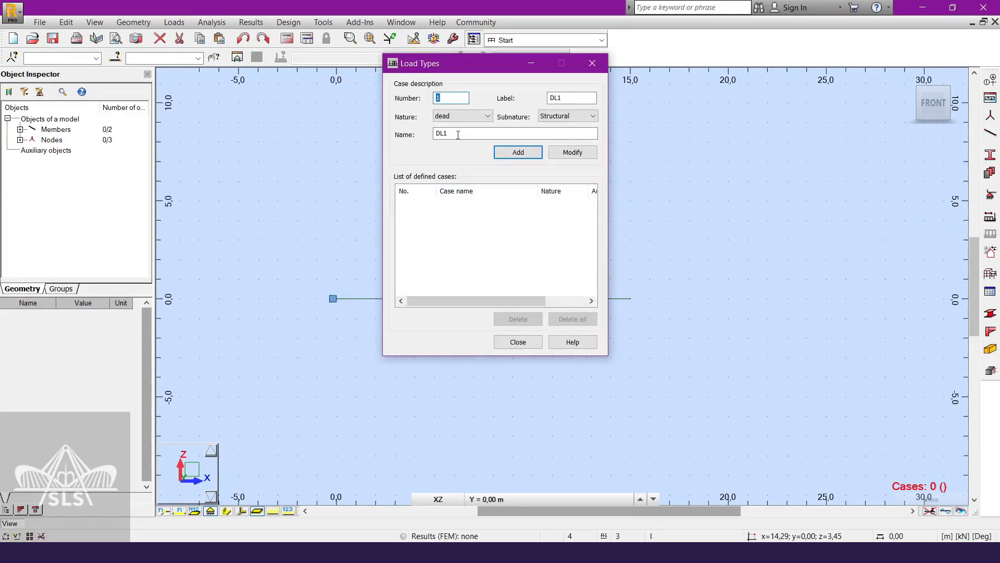
pyautogui.click(505, 156)
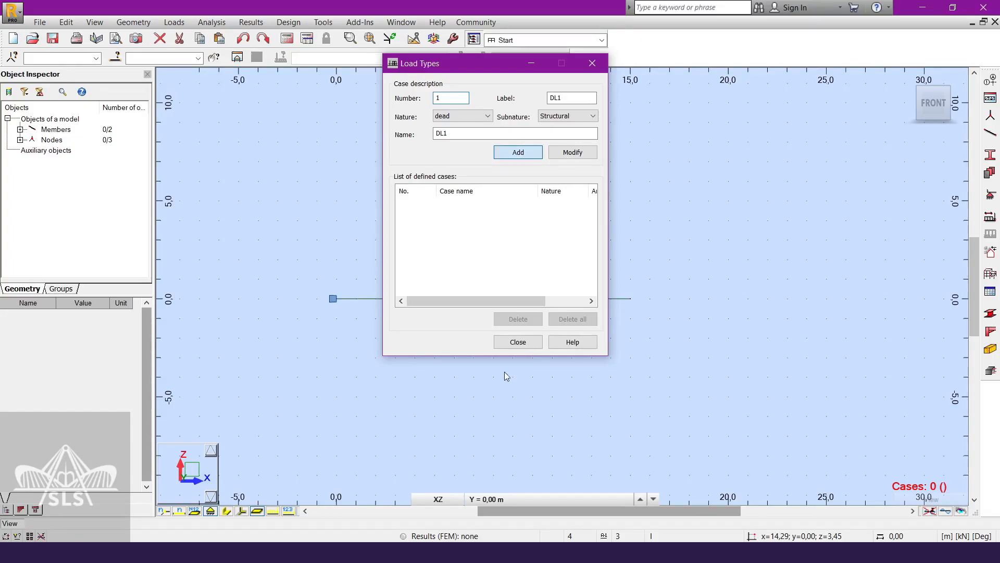
pyautogui.click(508, 344)
pyautogui.rightClick(537, 237)
pyautogui.click(600, 258)
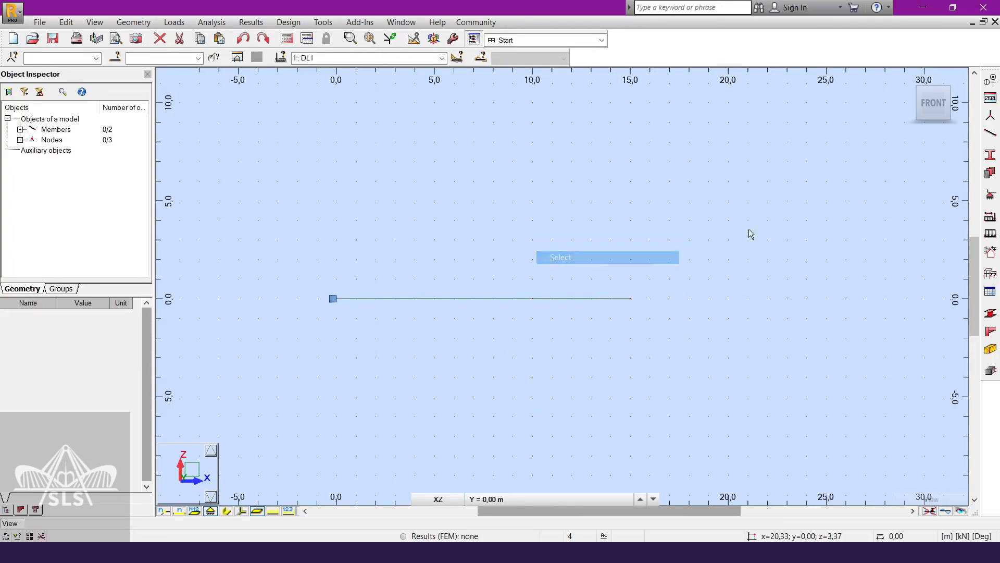
pyautogui.click(990, 235)
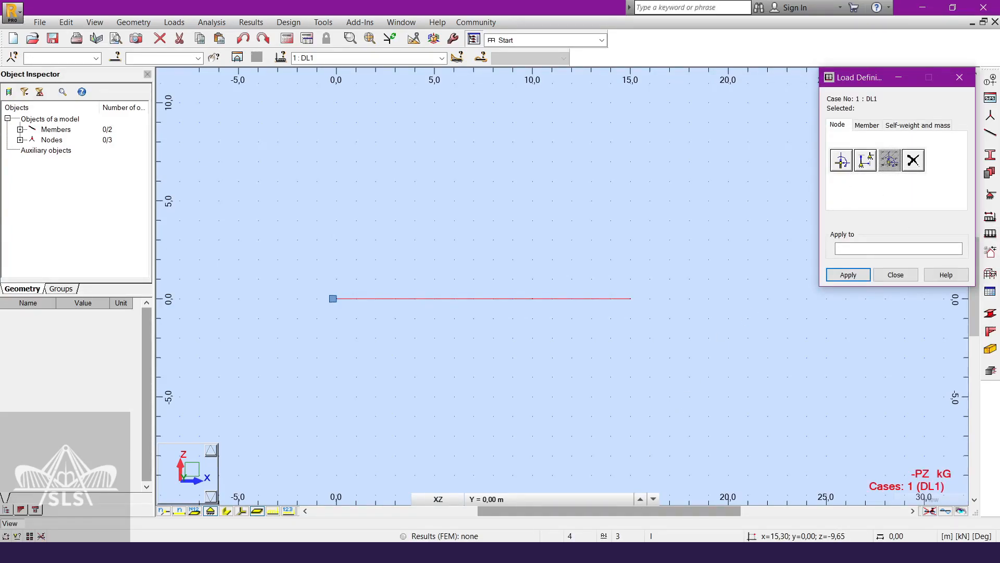
# - Switch to PDF-XChange Editor and check the problem figure and given values for the moment m at C
pyautogui.click(619, 490)
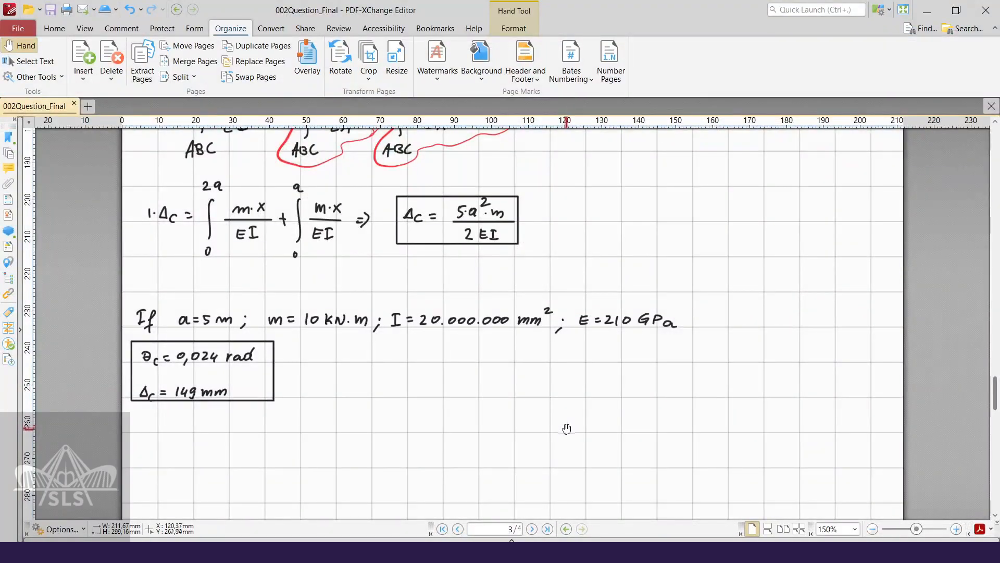
pyautogui.scroll(3, 580, 446)
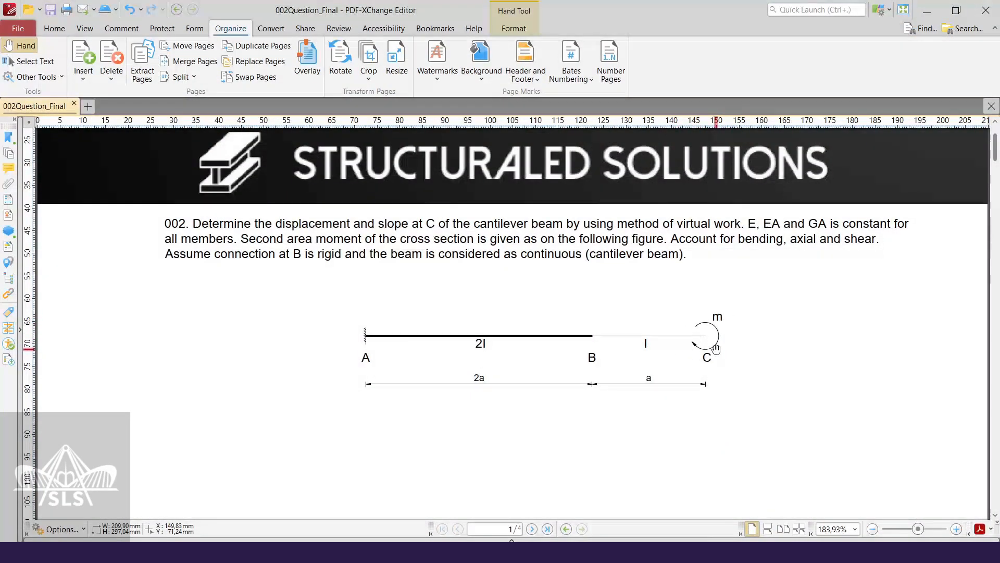
pyautogui.keyDown('ctrl'); pyautogui.scroll(-1, 716, 349); pyautogui.keyUp('ctrl')
pyautogui.scroll(-20, 684, 368)
pyautogui.scroll(9, 686, 373)
pyautogui.scroll(-3, 686, 373)
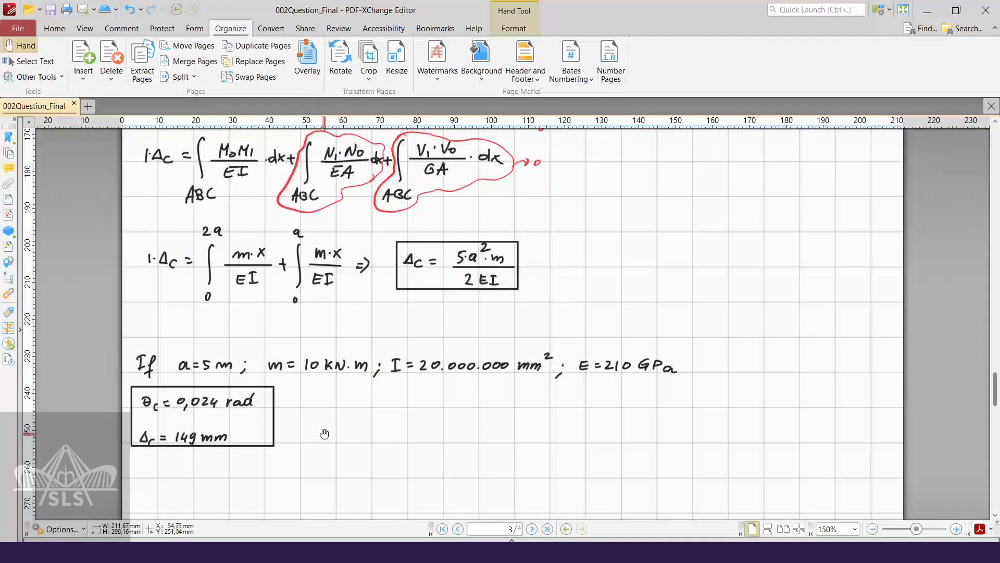
pyautogui.keyDown('ctrl'); pyautogui.scroll(1, 324, 433); pyautogui.keyUp('ctrl')
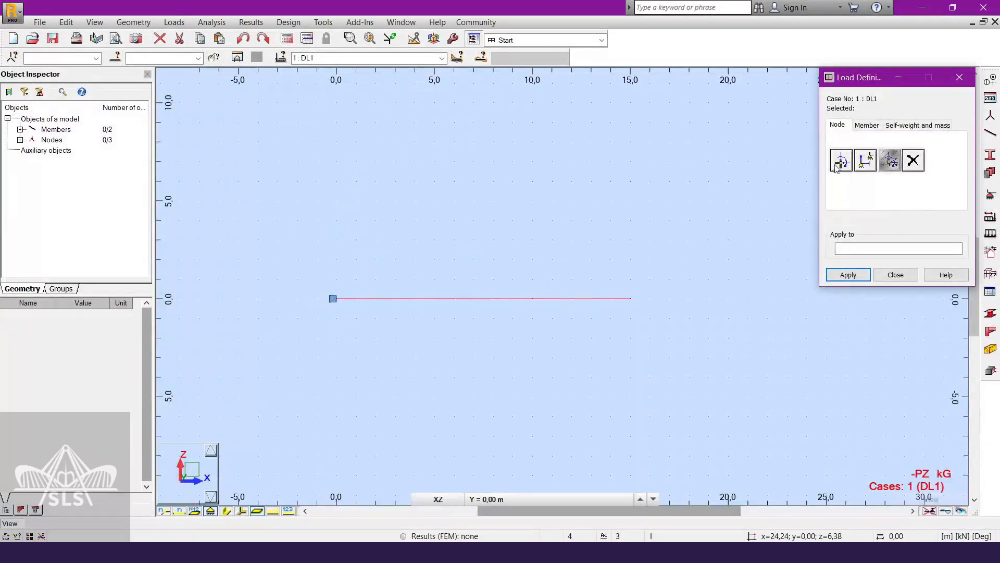
# - In Robot, apply a nodal moment of 10 kN*m about Y to the beam's free end at 15,00; 0,00 in case DL1
pyautogui.click(842, 161)
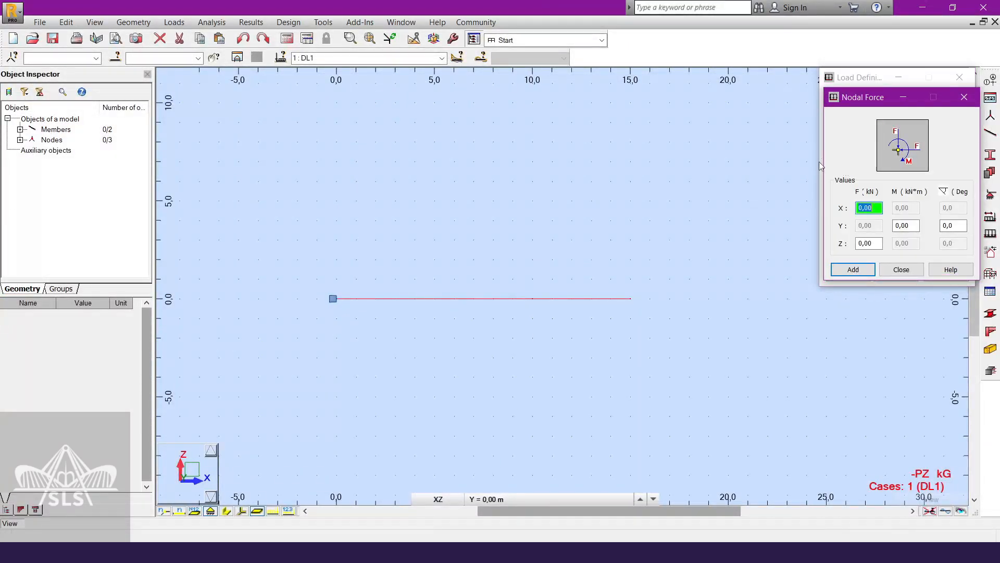
pyautogui.click(911, 225)
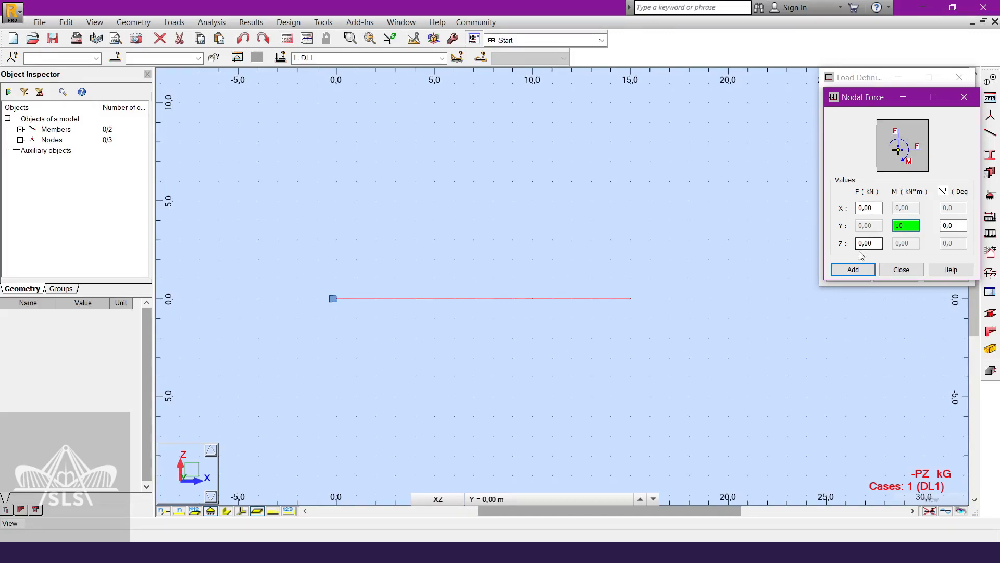
pyautogui.click(853, 270)
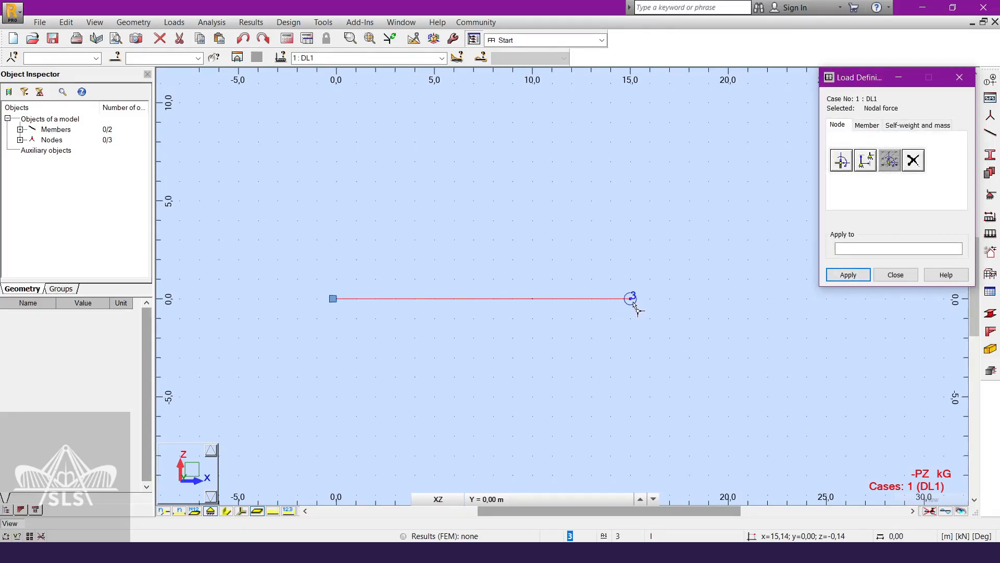
pyautogui.click(635, 307)
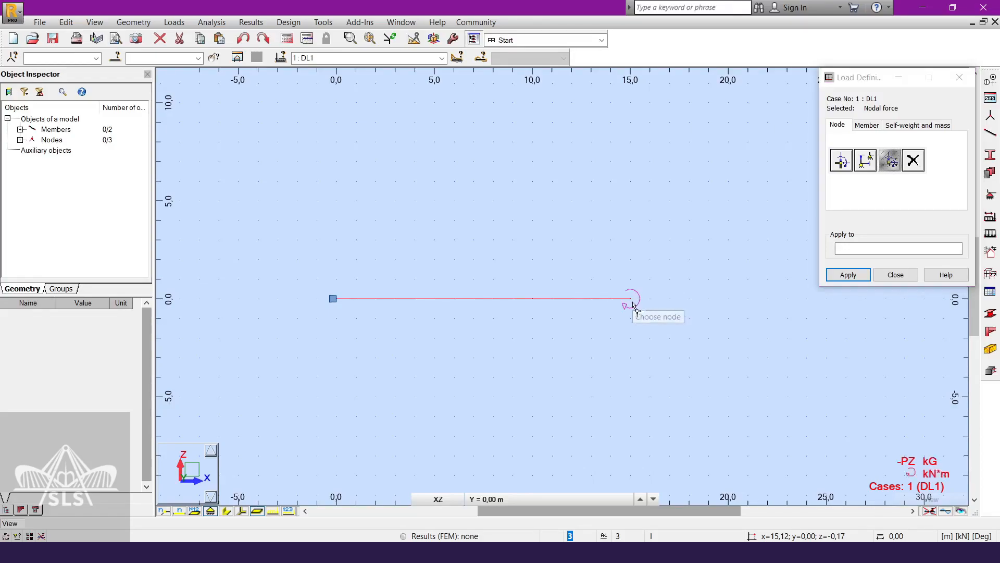
pyautogui.scroll(1, 657, 307)
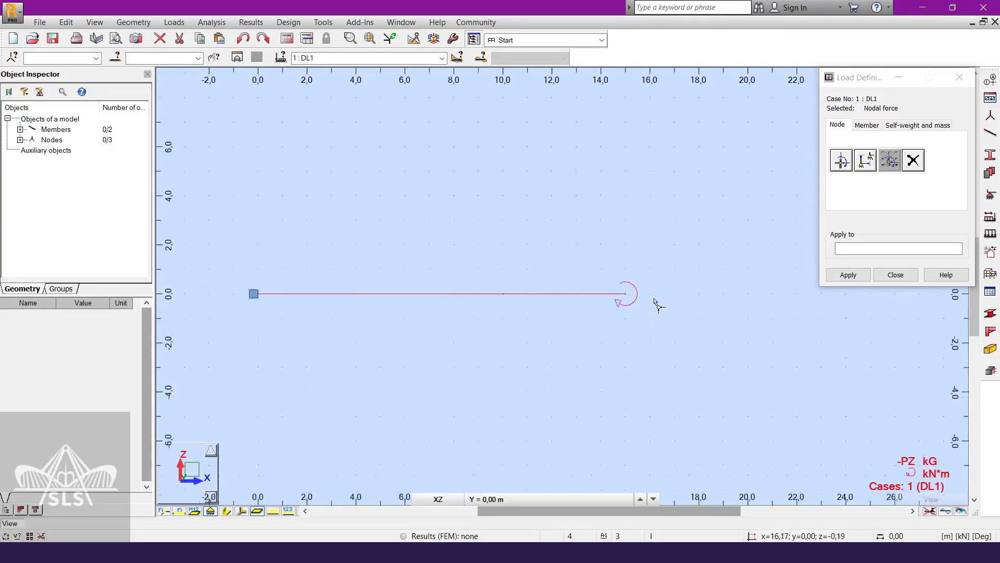
pyautogui.rightClick(661, 260)
pyautogui.click(664, 277)
pyautogui.moveTo(675, 273); pyautogui.dragTo(671, 279, button='middle')
pyautogui.click(896, 275)
# - Run the structural calculation and dismiss the calculation messages
pyautogui.click(287, 39)
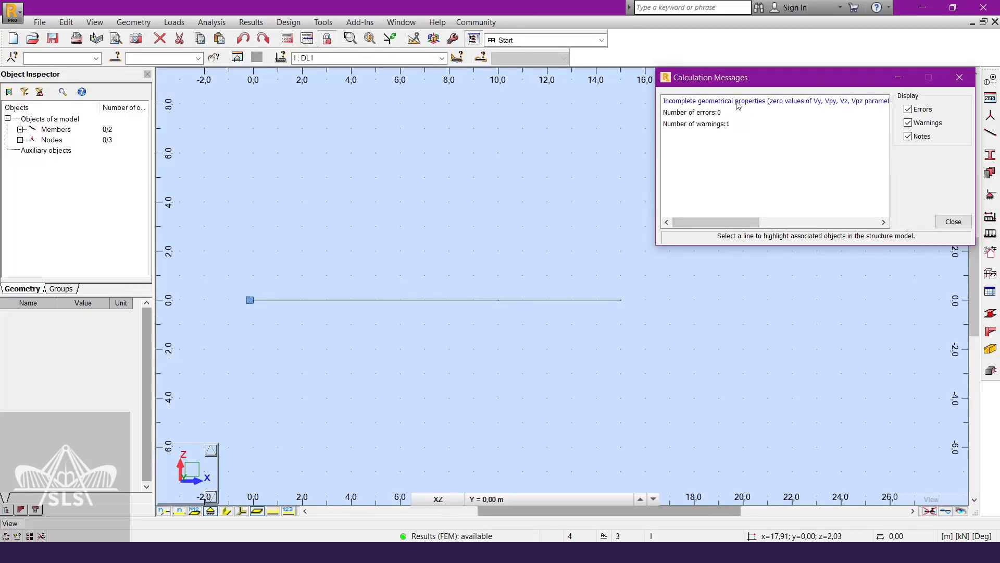
pyautogui.moveTo(462, 366); pyautogui.dragTo(488, 361, button='middle')
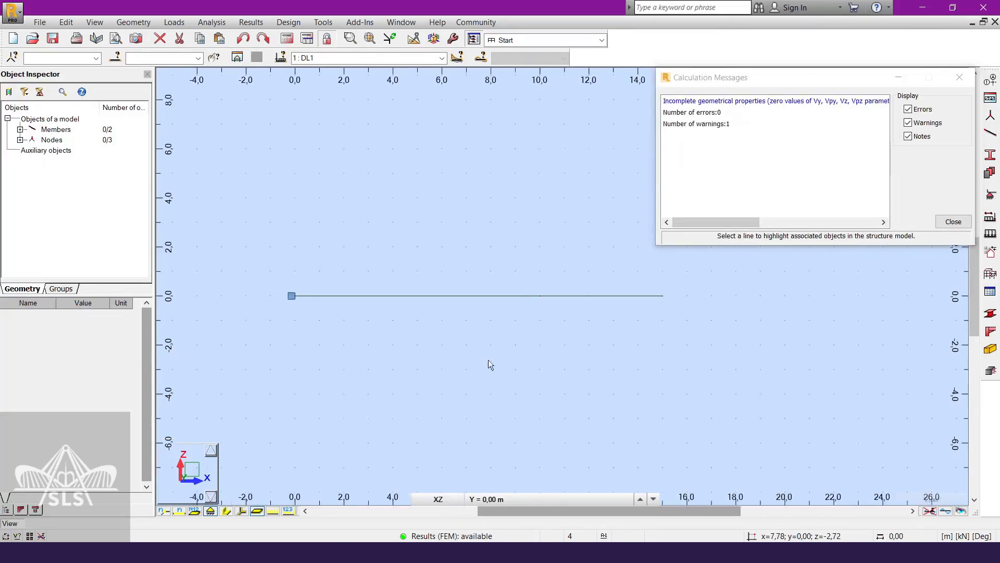
pyautogui.click(960, 78)
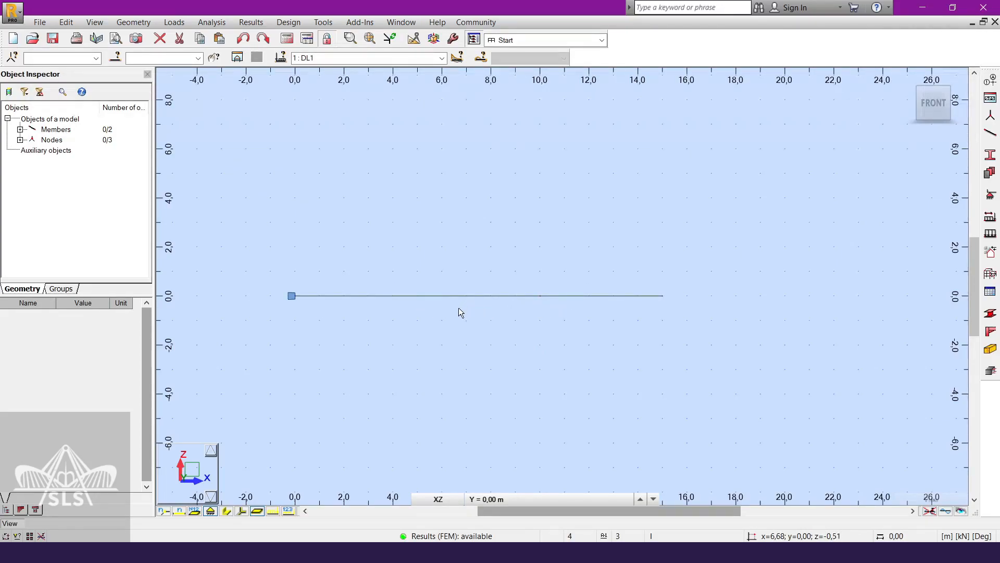
pyautogui.moveTo(459, 308); pyautogui.dragTo(474, 299, button='middle')
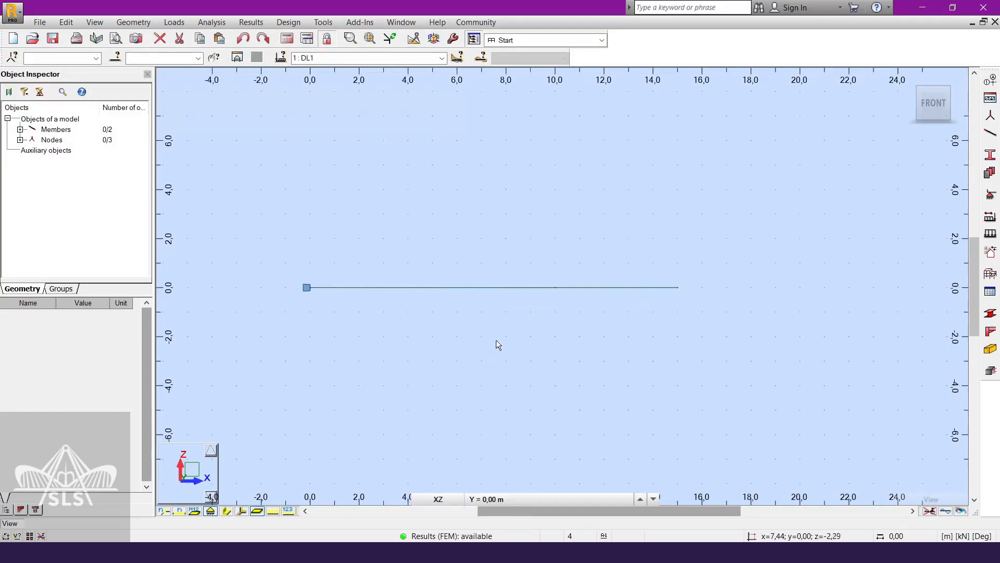
# - Remove the self-weight load of case DL1 from the loads table and return to the Start layout
pyautogui.click(601, 40)
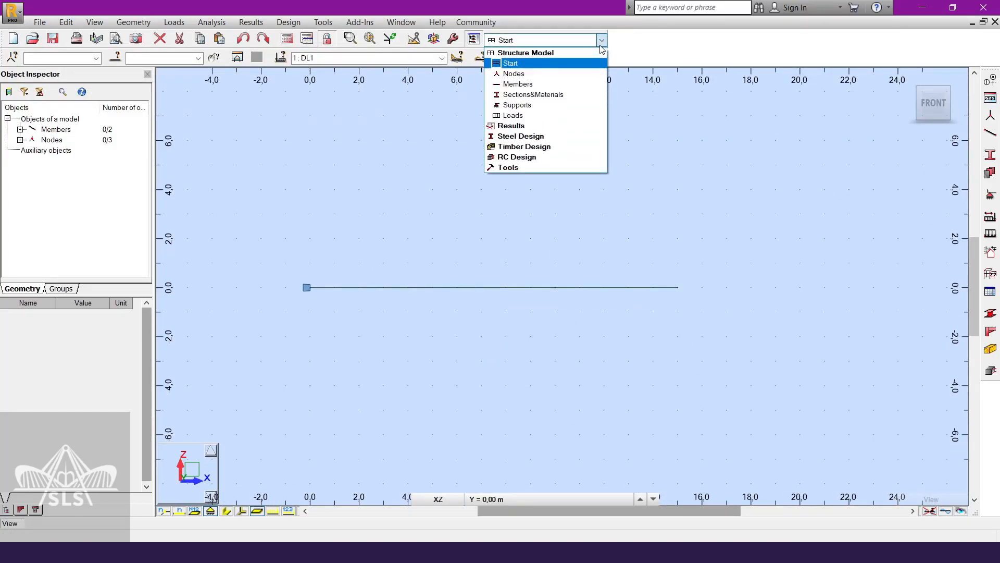
pyautogui.click(586, 116)
pyautogui.rightClick(18, 419)
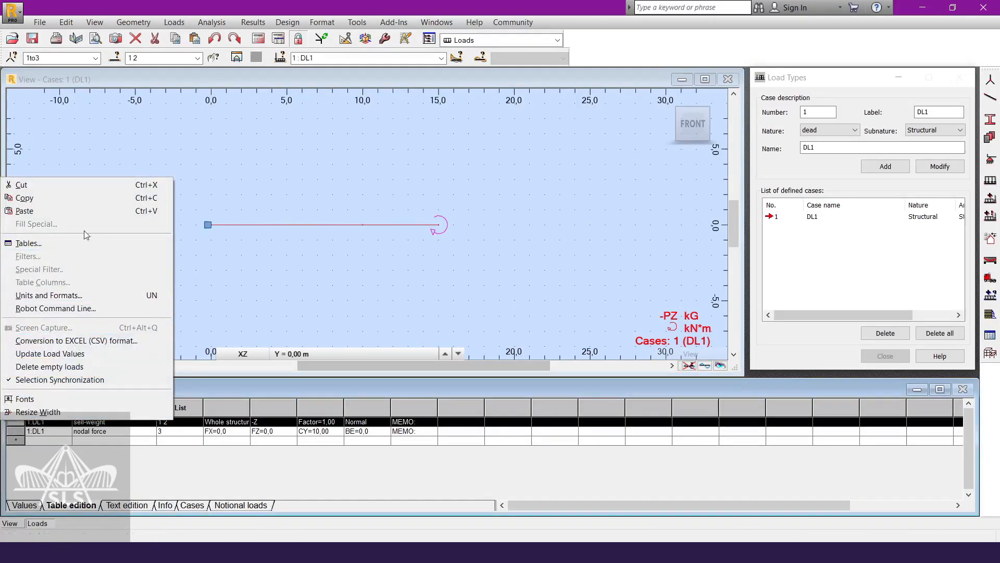
pyautogui.click(89, 188)
pyautogui.click(547, 310)
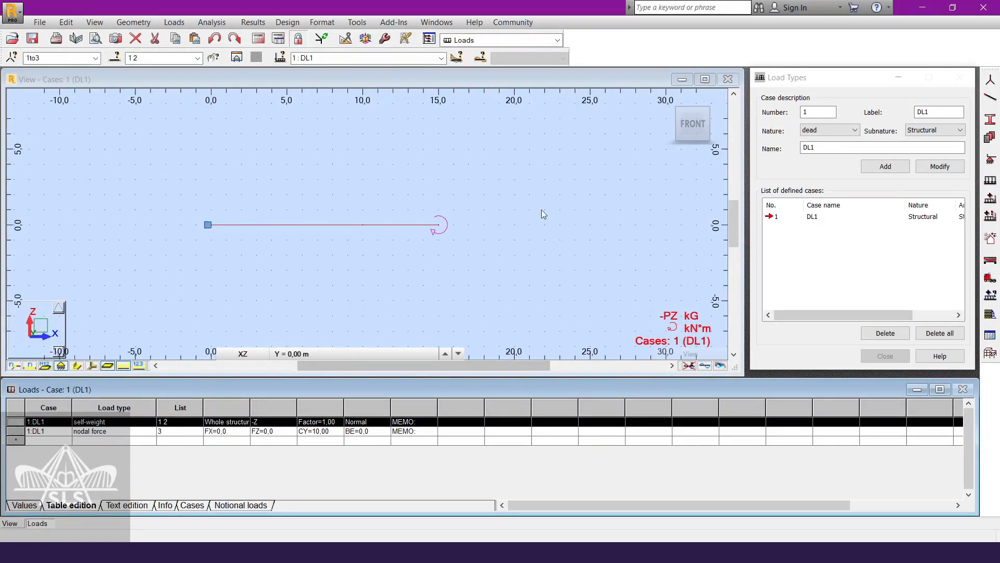
pyautogui.click(557, 40)
pyautogui.click(538, 64)
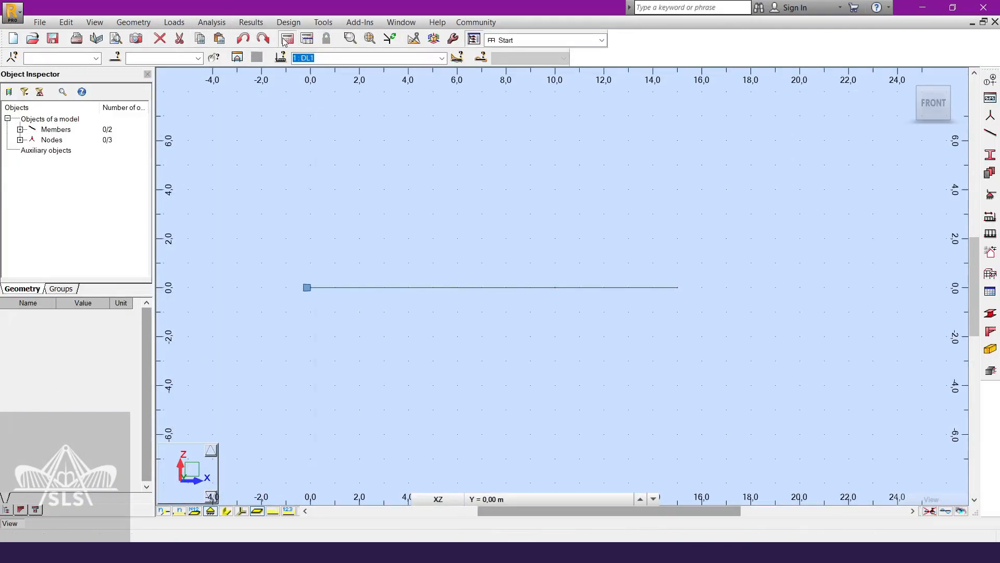
# - Rerun the structural calculation, dismiss its messages, and display the beam's normalized deformation diagram for case DL1
pyautogui.click(287, 38)
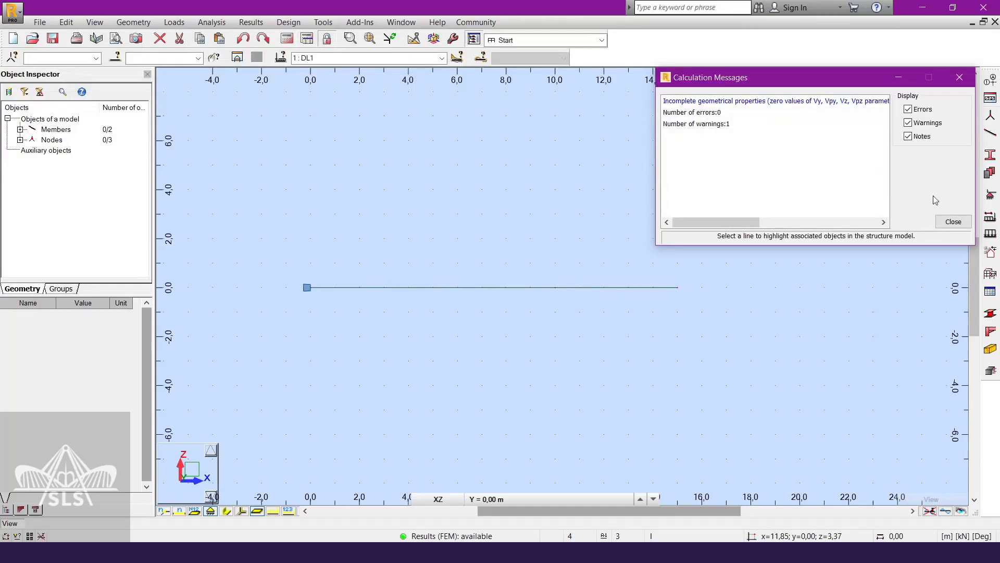
pyautogui.click(953, 221)
pyautogui.click(250, 22)
pyautogui.click(297, 69)
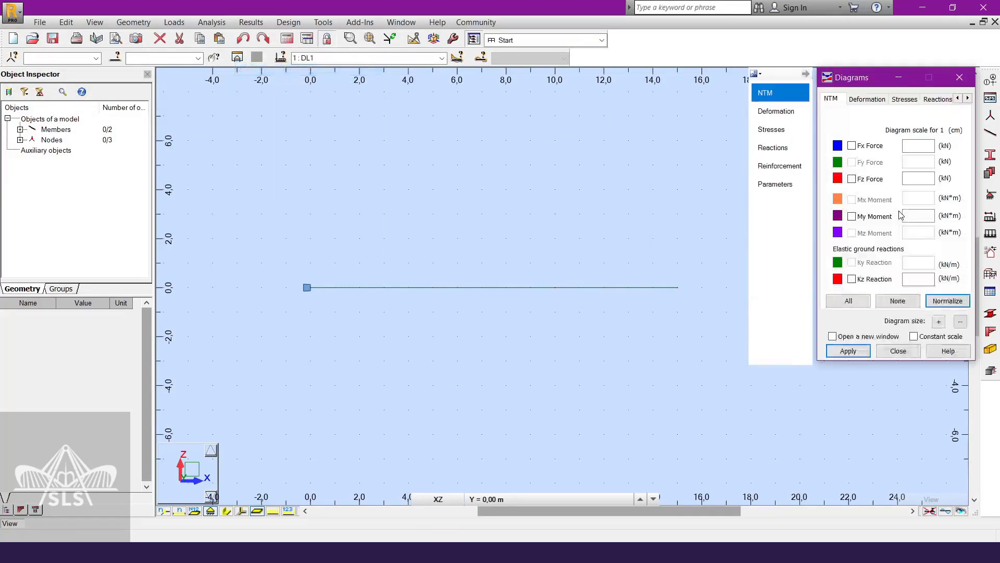
pyautogui.click(776, 111)
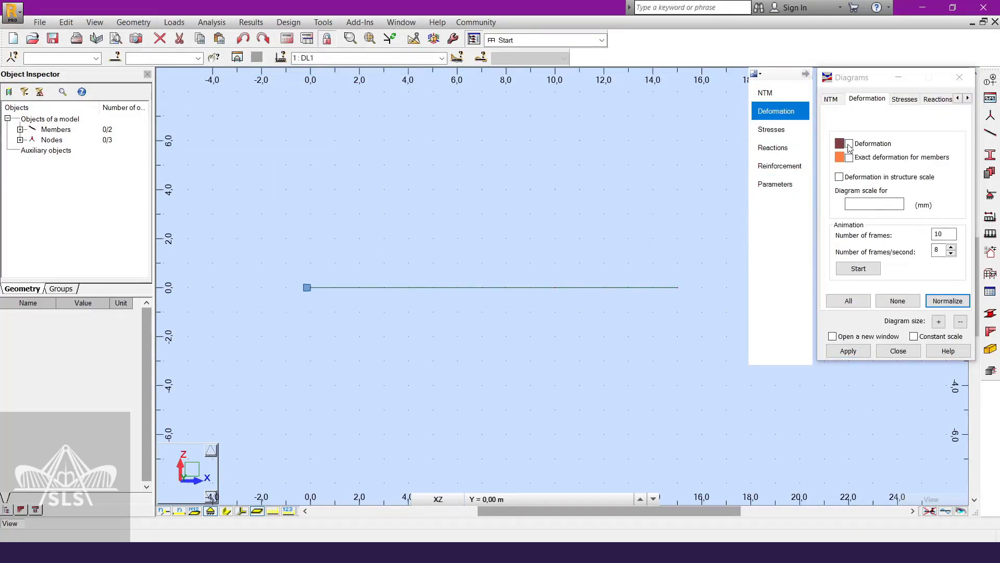
pyautogui.click(947, 302)
pyautogui.click(630, 302)
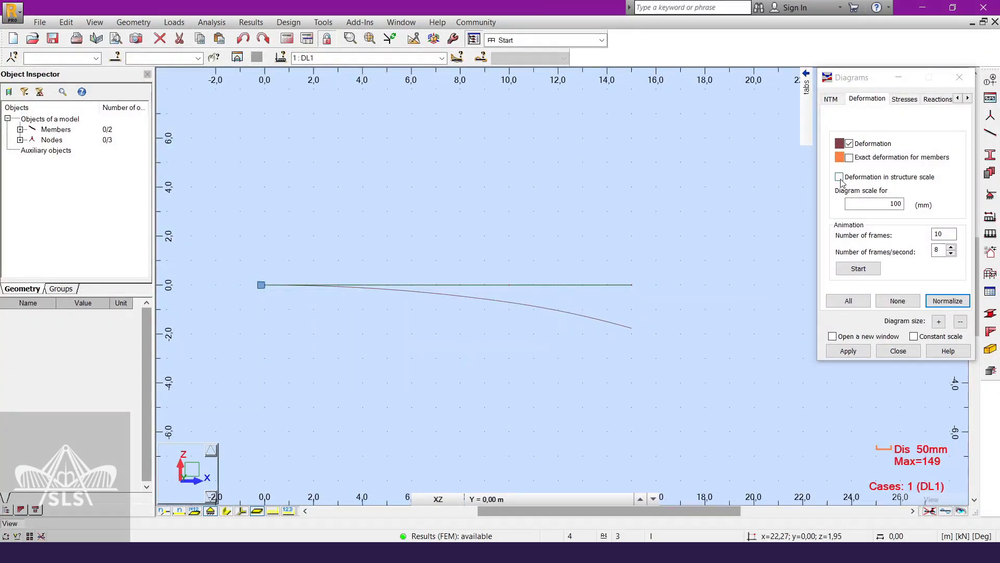
# - Set the diagram description to text so the deformation diagram carries values, apply it, and close the diagram settings
pyautogui.moveTo(806, 89)
pyautogui.click(775, 184)
pyautogui.click(923, 158)
pyautogui.click(848, 353)
pyautogui.scroll(1, 644, 333)
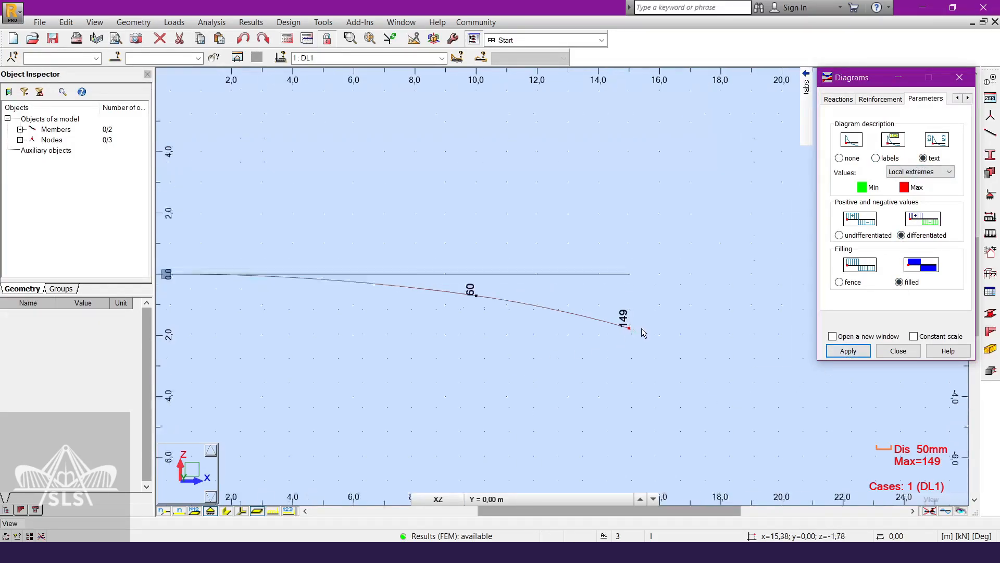
pyautogui.click(848, 350)
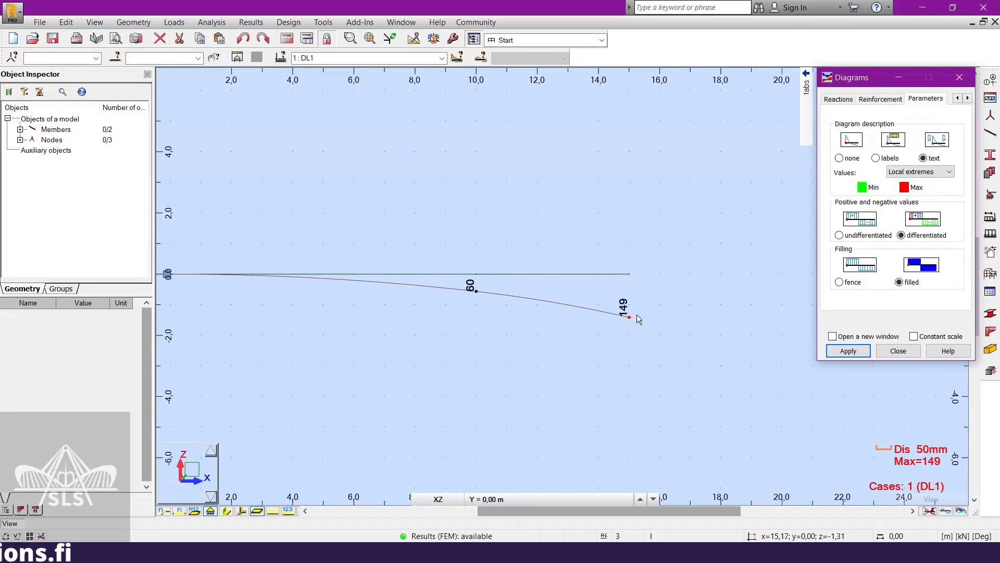
pyautogui.click(898, 351)
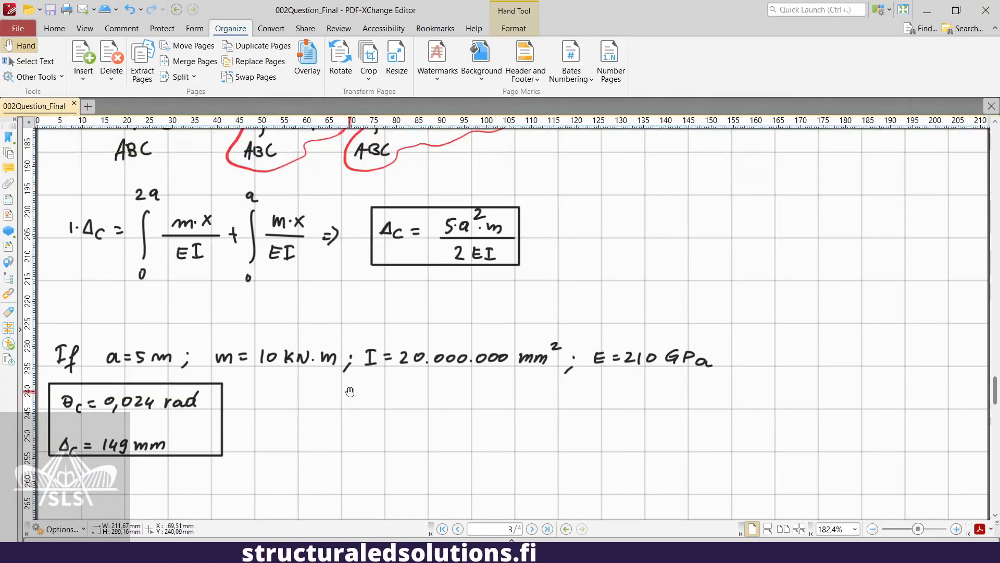
# - Switch to PDF-XChange Editor and check the hand-calculated slope and displacement at C on page 3
pyautogui.scroll(-2, 261, 407)
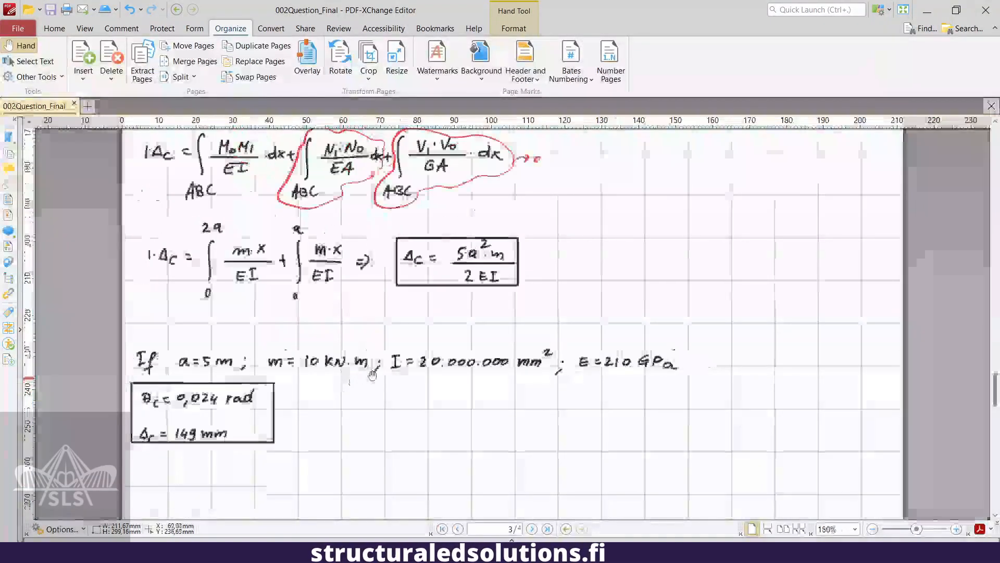
pyautogui.scroll(-1, 146, 420)
pyautogui.scroll(-3, 147, 421)
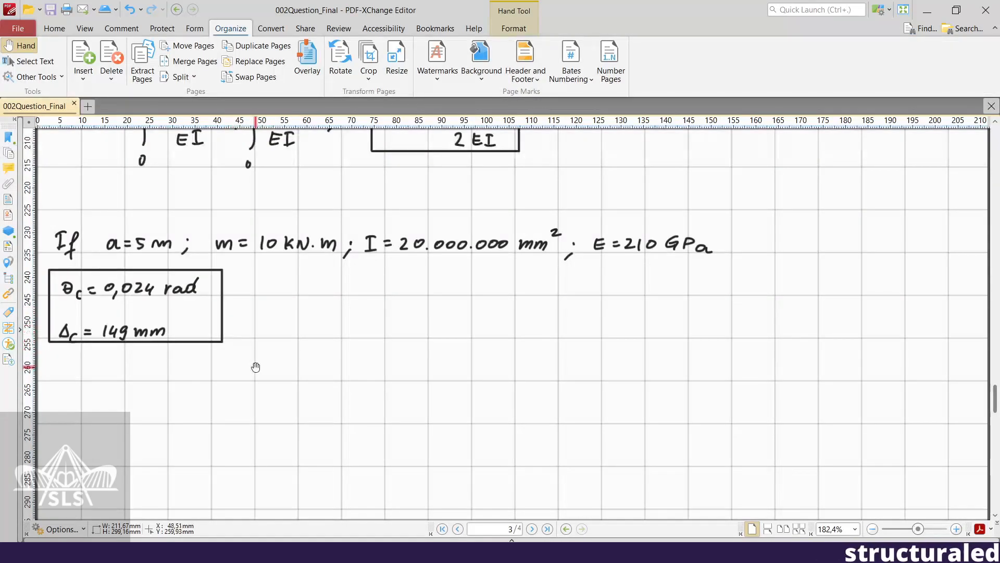
pyautogui.keyDown('ctrl'); pyautogui.scroll(-1, 292, 359); pyautogui.keyUp('ctrl')
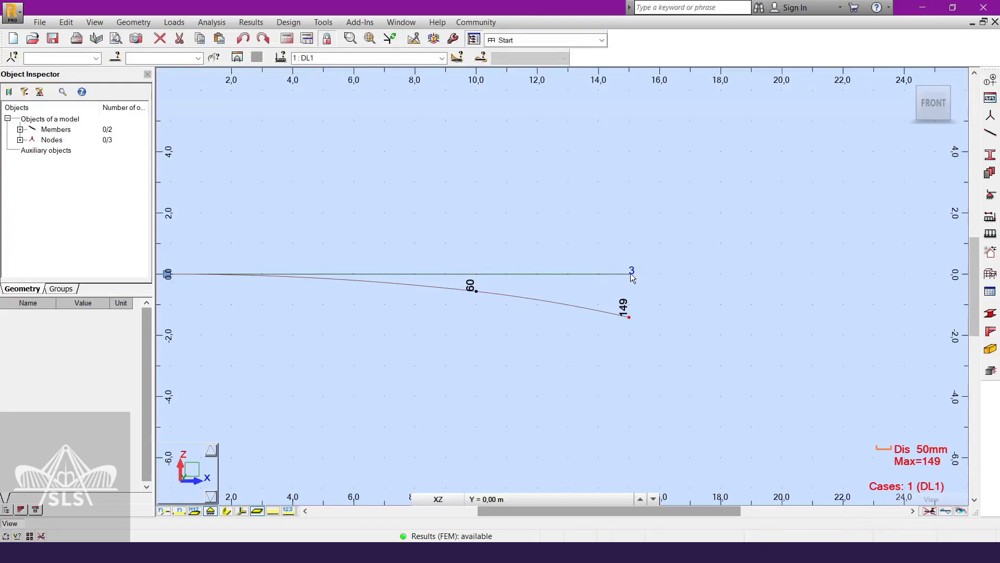
# - In Robot, select node 3 at the beam's free end and open the Nodal Displacements table filtered to the current selection
pyautogui.click(631, 279)
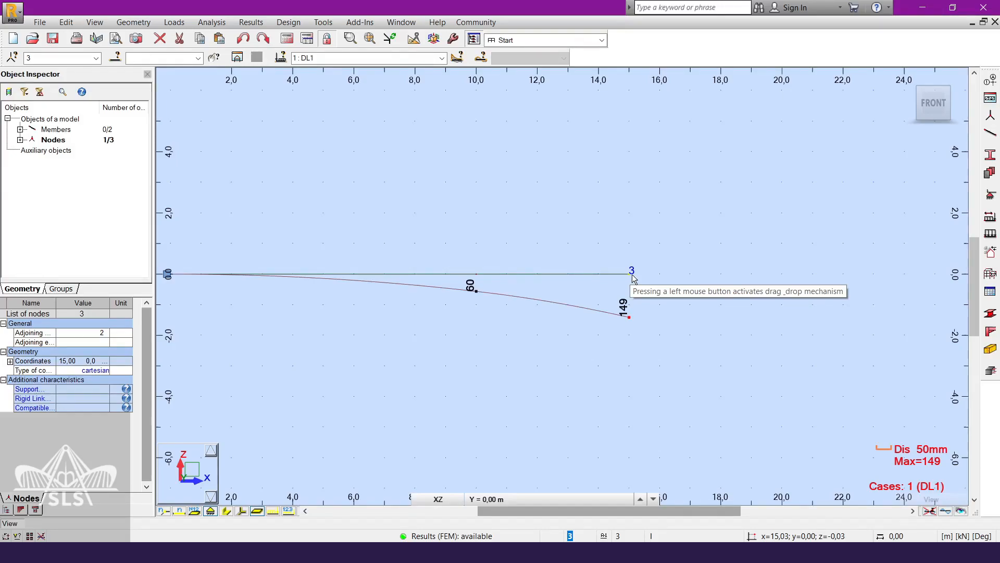
pyautogui.click(697, 281)
pyautogui.moveTo(579, 236); pyautogui.dragTo(689, 295)
pyautogui.rightClick(631, 277)
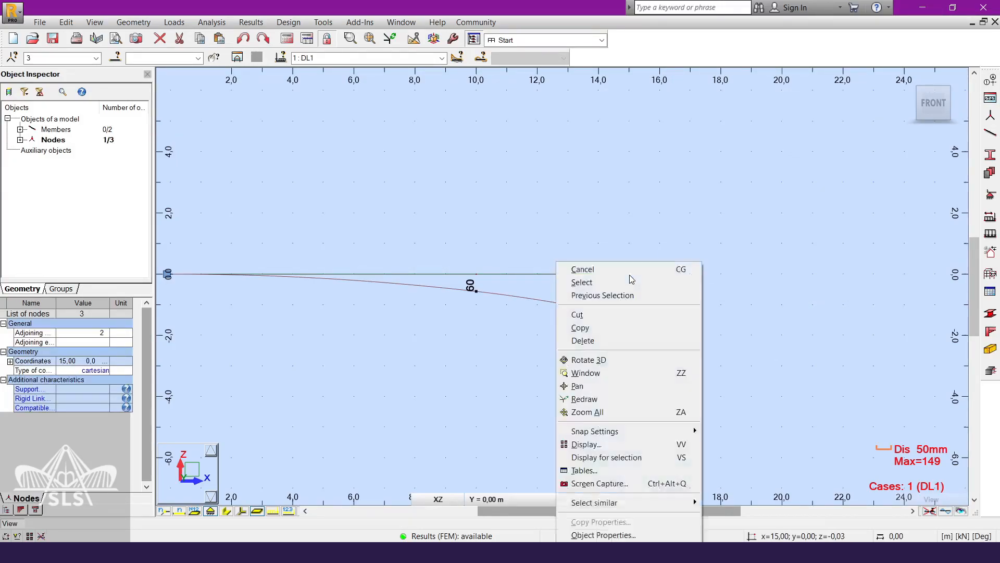
pyautogui.click(626, 466)
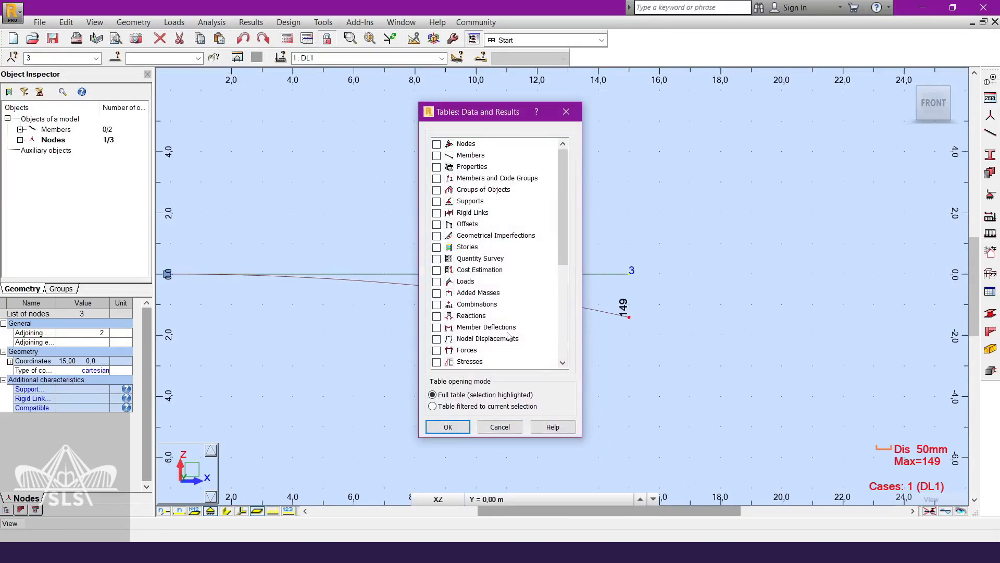
pyautogui.click(447, 339)
pyautogui.click(433, 406)
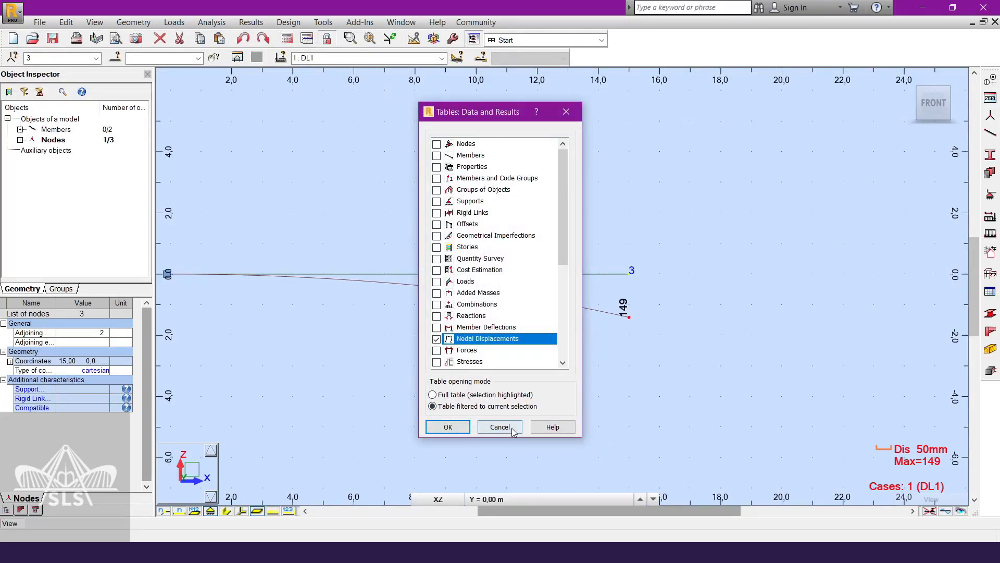
pyautogui.click(463, 427)
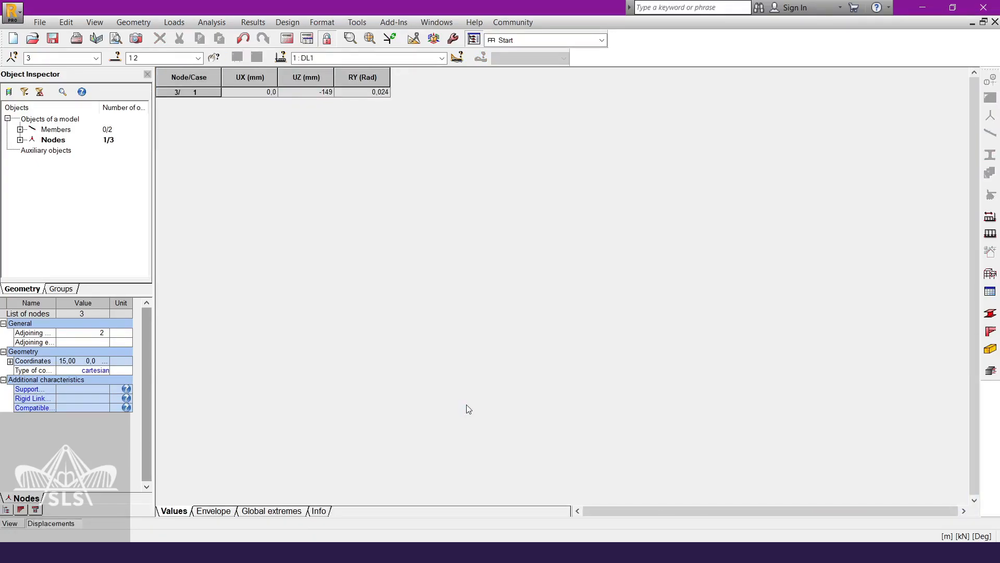
# - Compare node 3's RY rotation with the slope in the PDF-XChange Editor solution, and return to Robot's deformation view
pyautogui.click(374, 92)
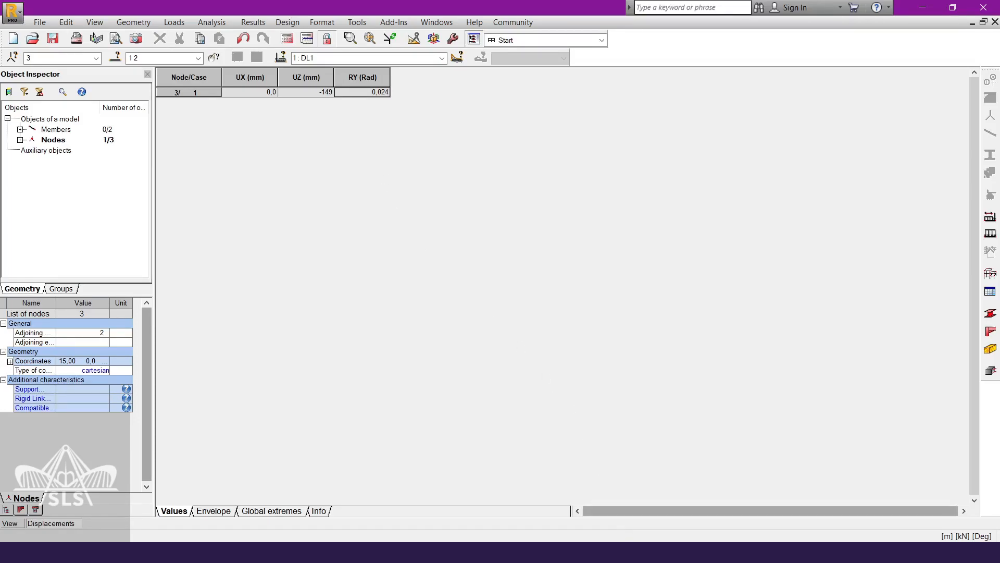
pyautogui.click(633, 551)
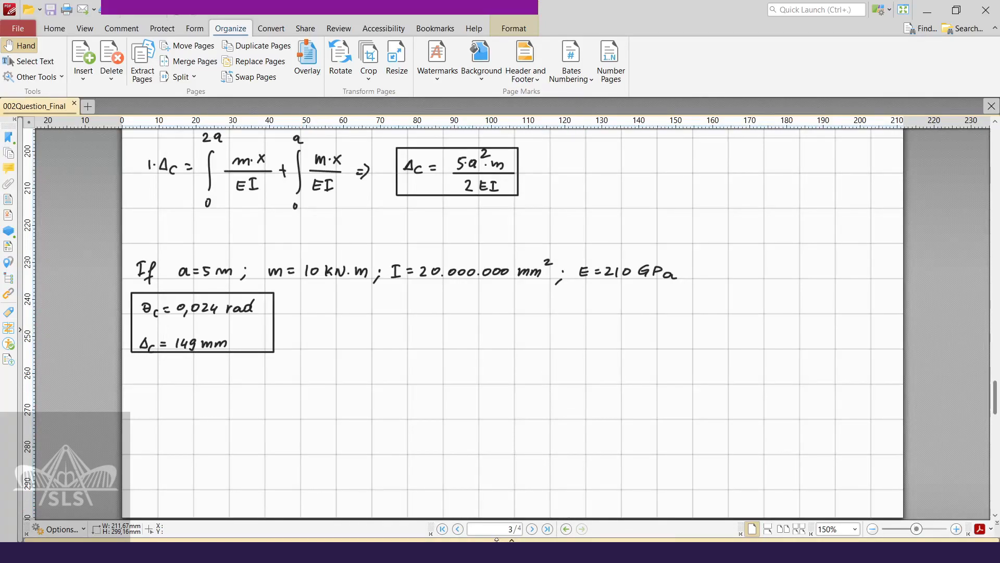
pyautogui.click(521, 551)
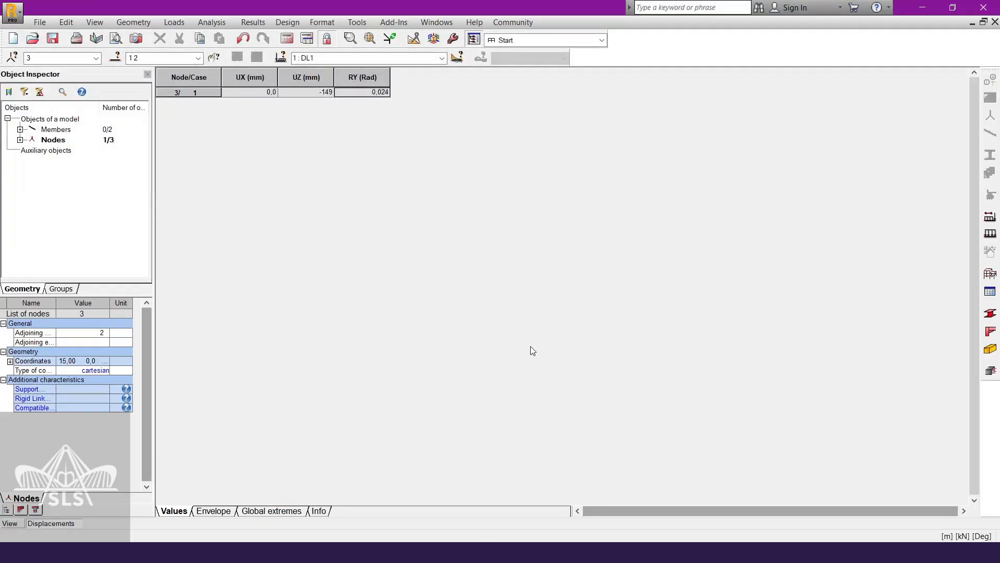
pyautogui.click(20, 522)
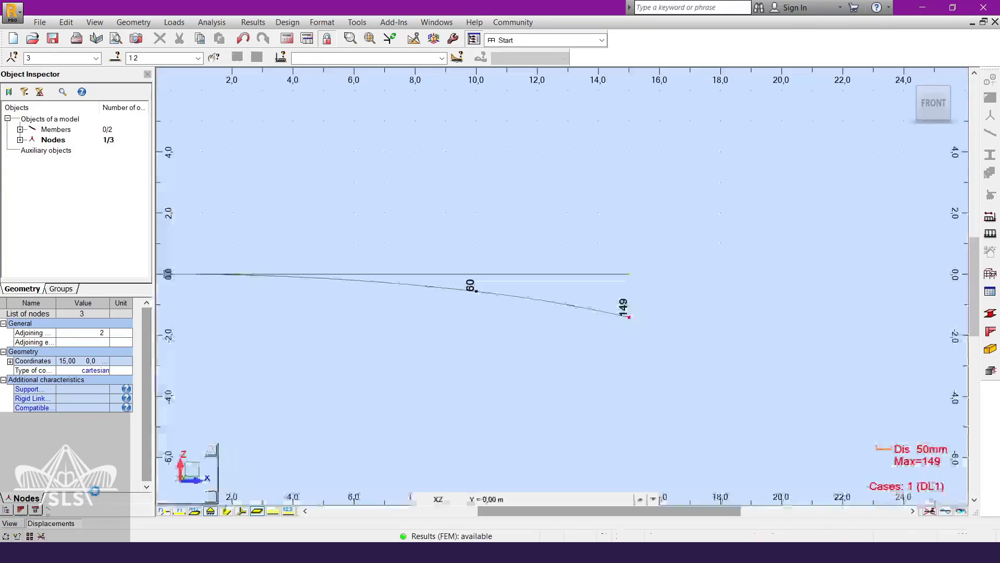
pyautogui.moveTo(488, 386); pyautogui.dragTo(570, 362, button='middle')
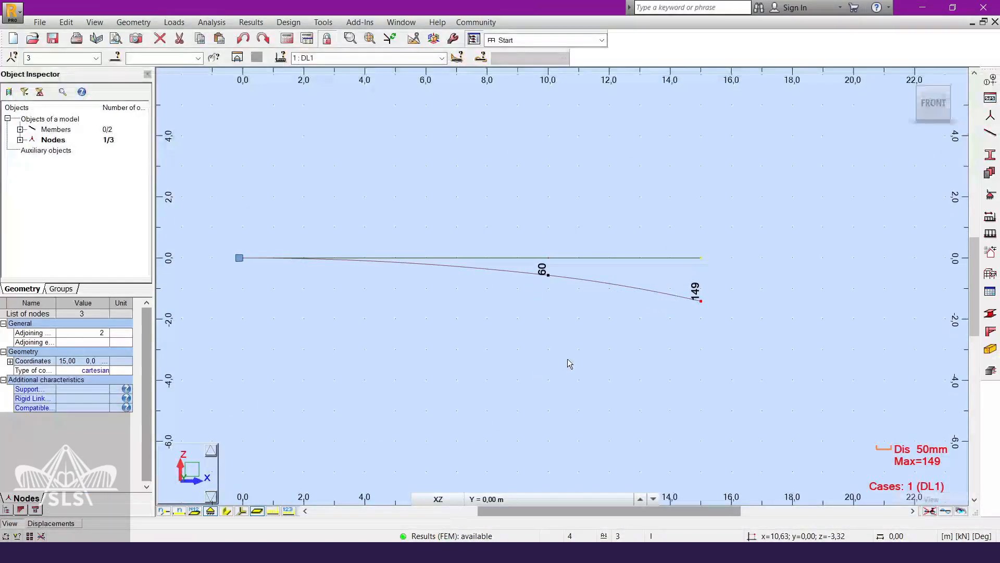